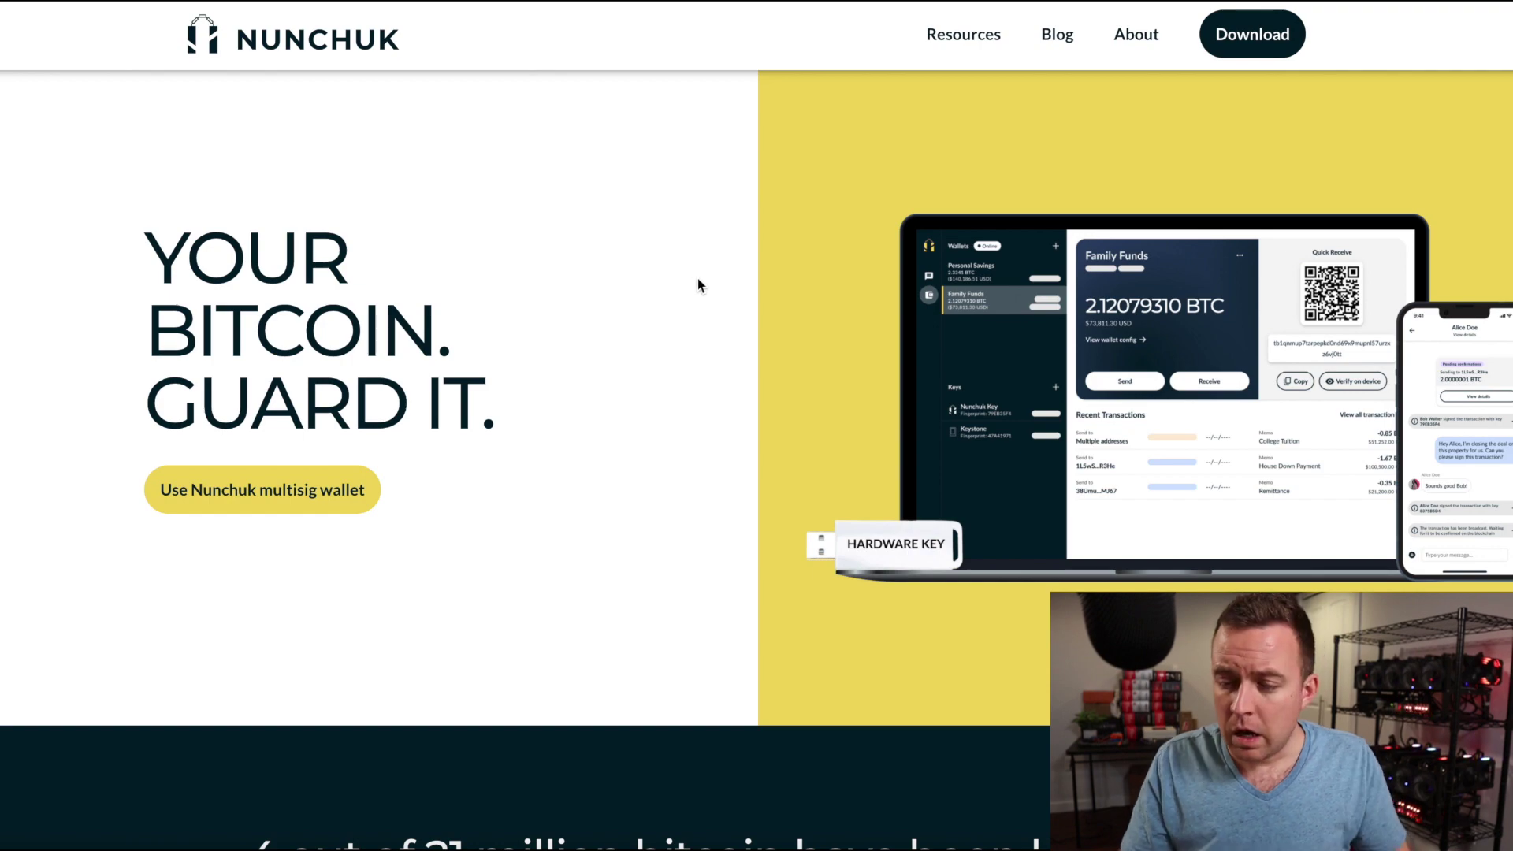
Download the macOS Nunchuk app in Brave and open Nunchuk 2.dmg from the Downloads stack.
click(1256, 38)
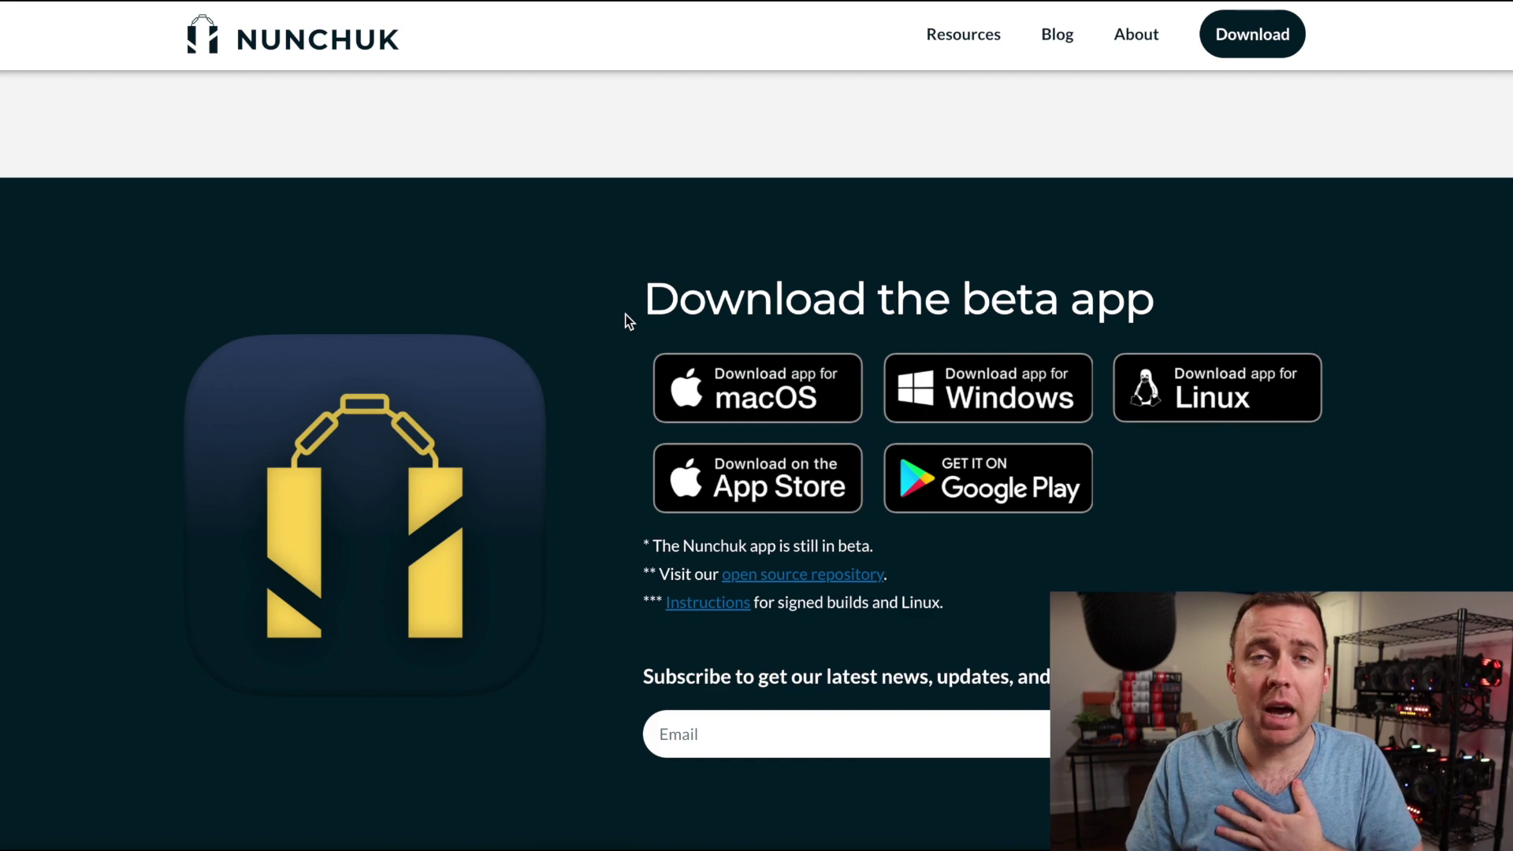
click(705, 395)
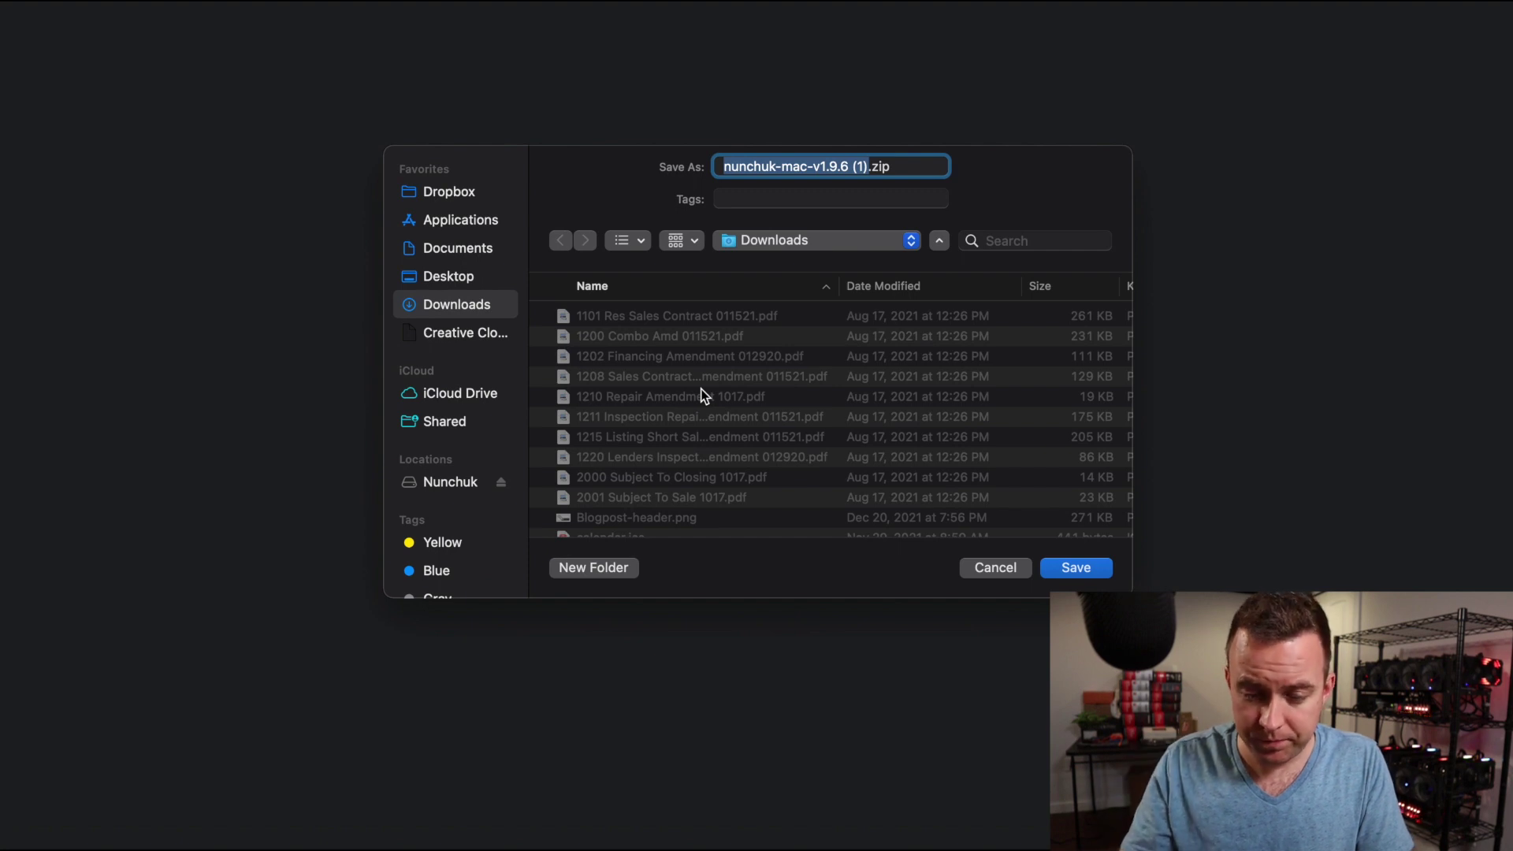
key(Return)
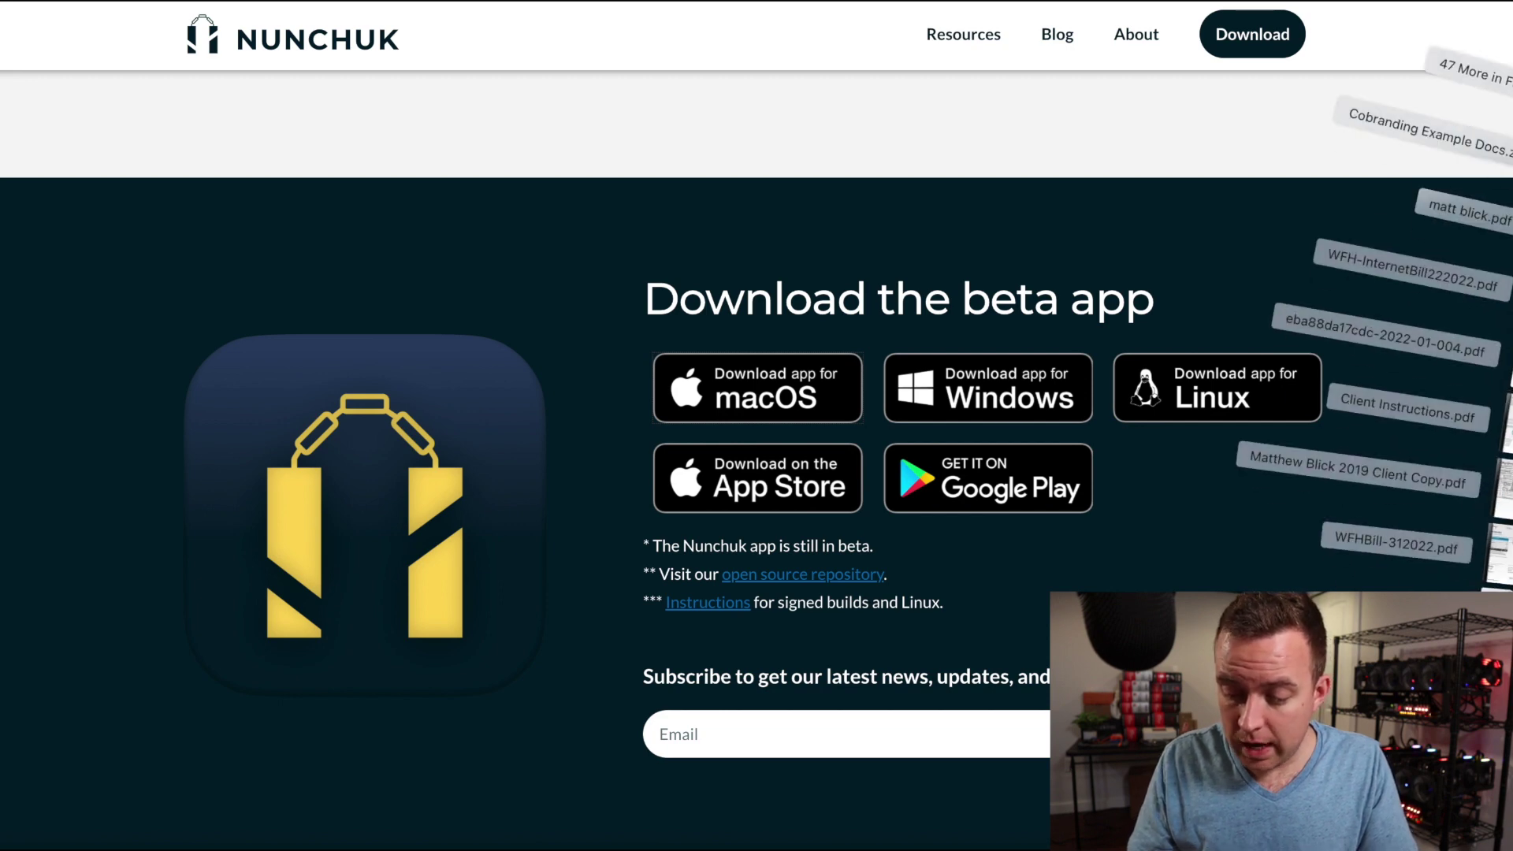
click(1402, 745)
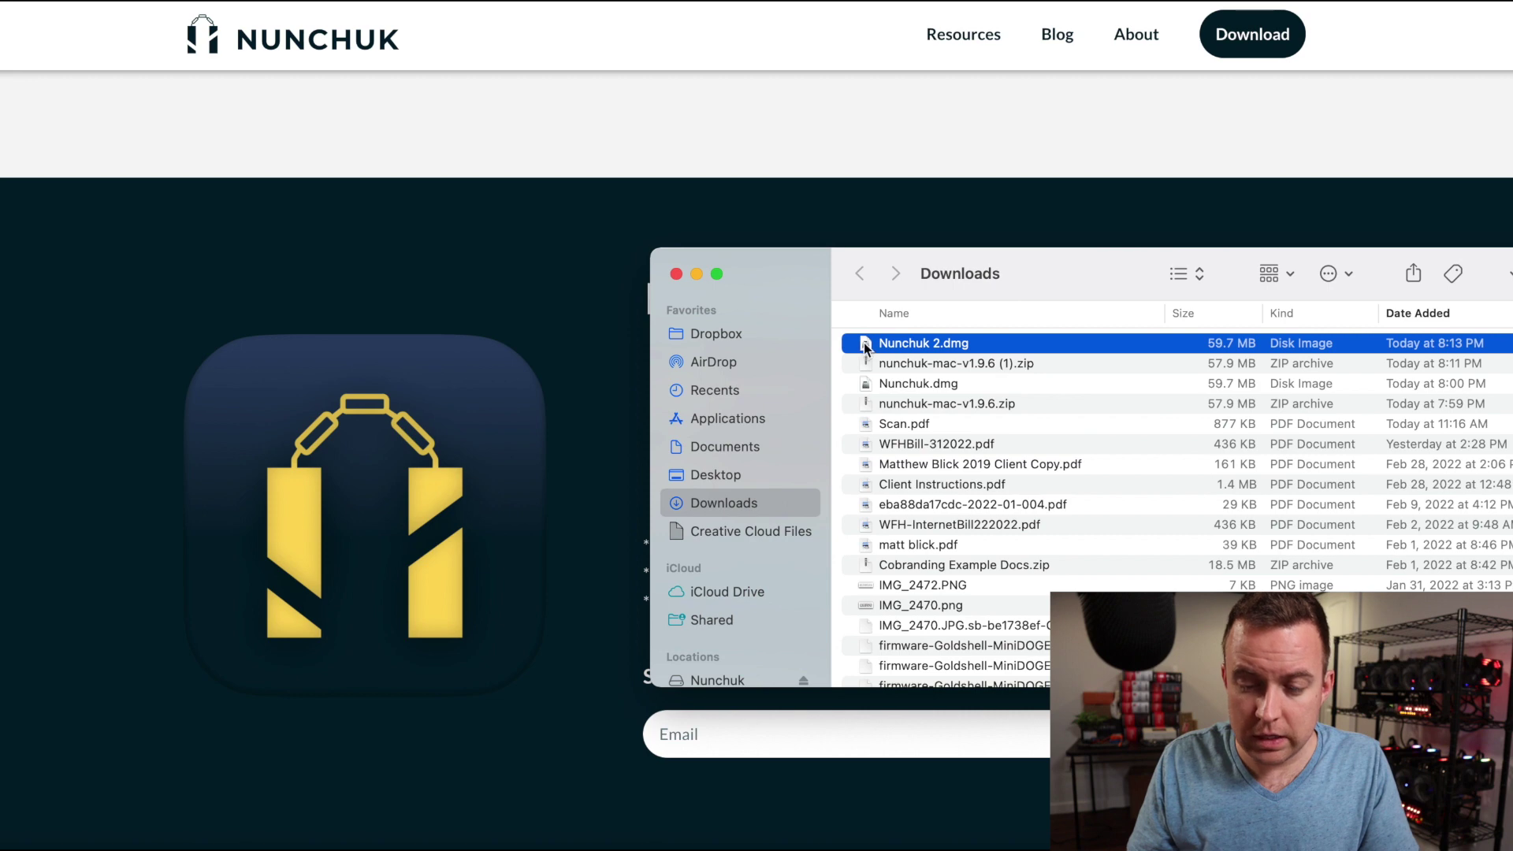
Mount Nunchuk 2.dmg, try launching Nunchuk, cancel the unverified-developer warning, and close the disk window.
double_click(864, 344)
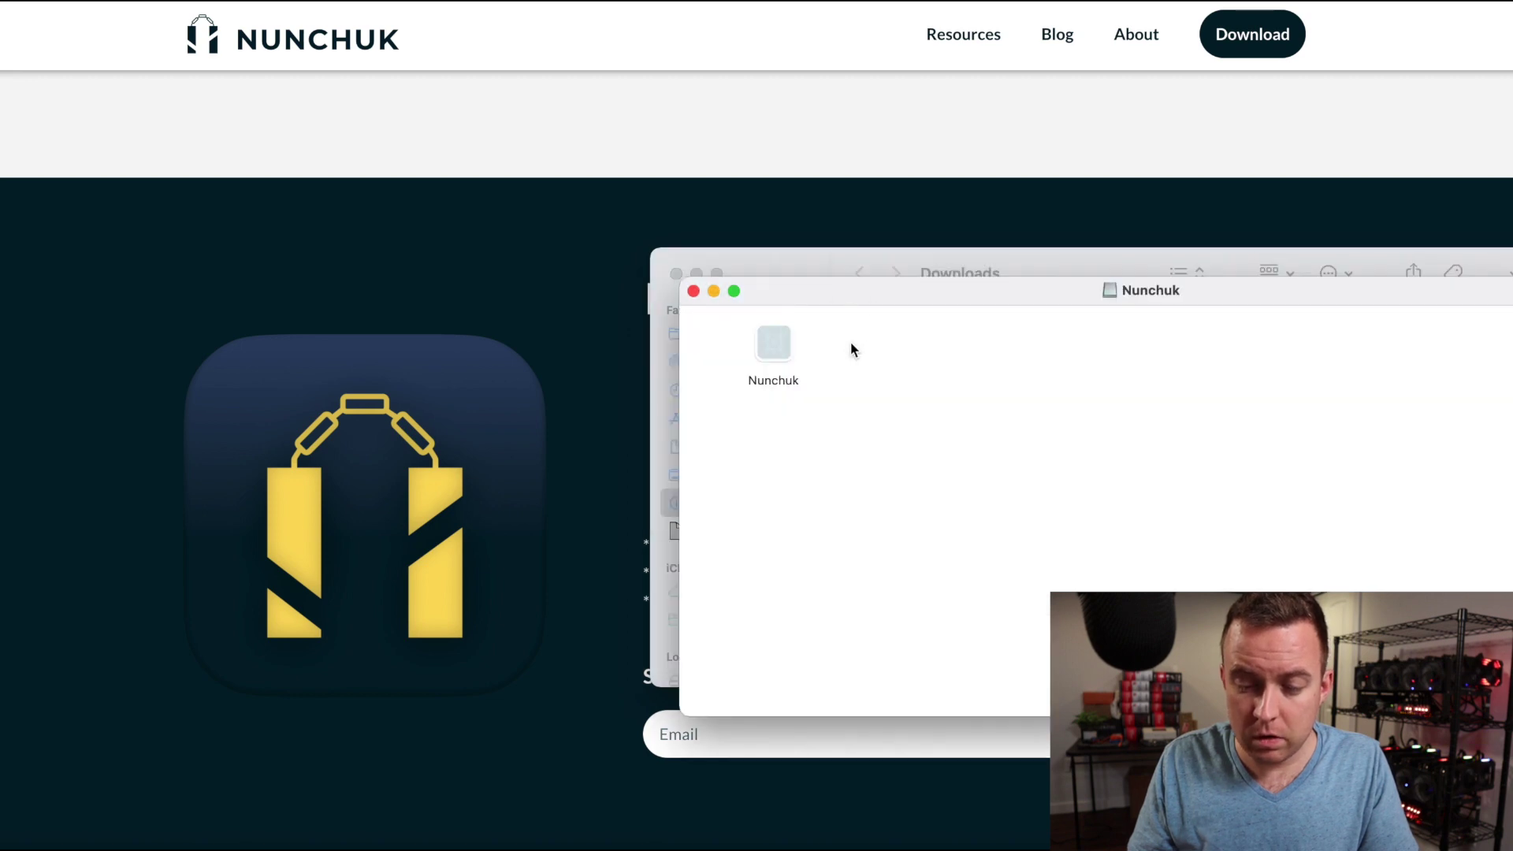
click(764, 349)
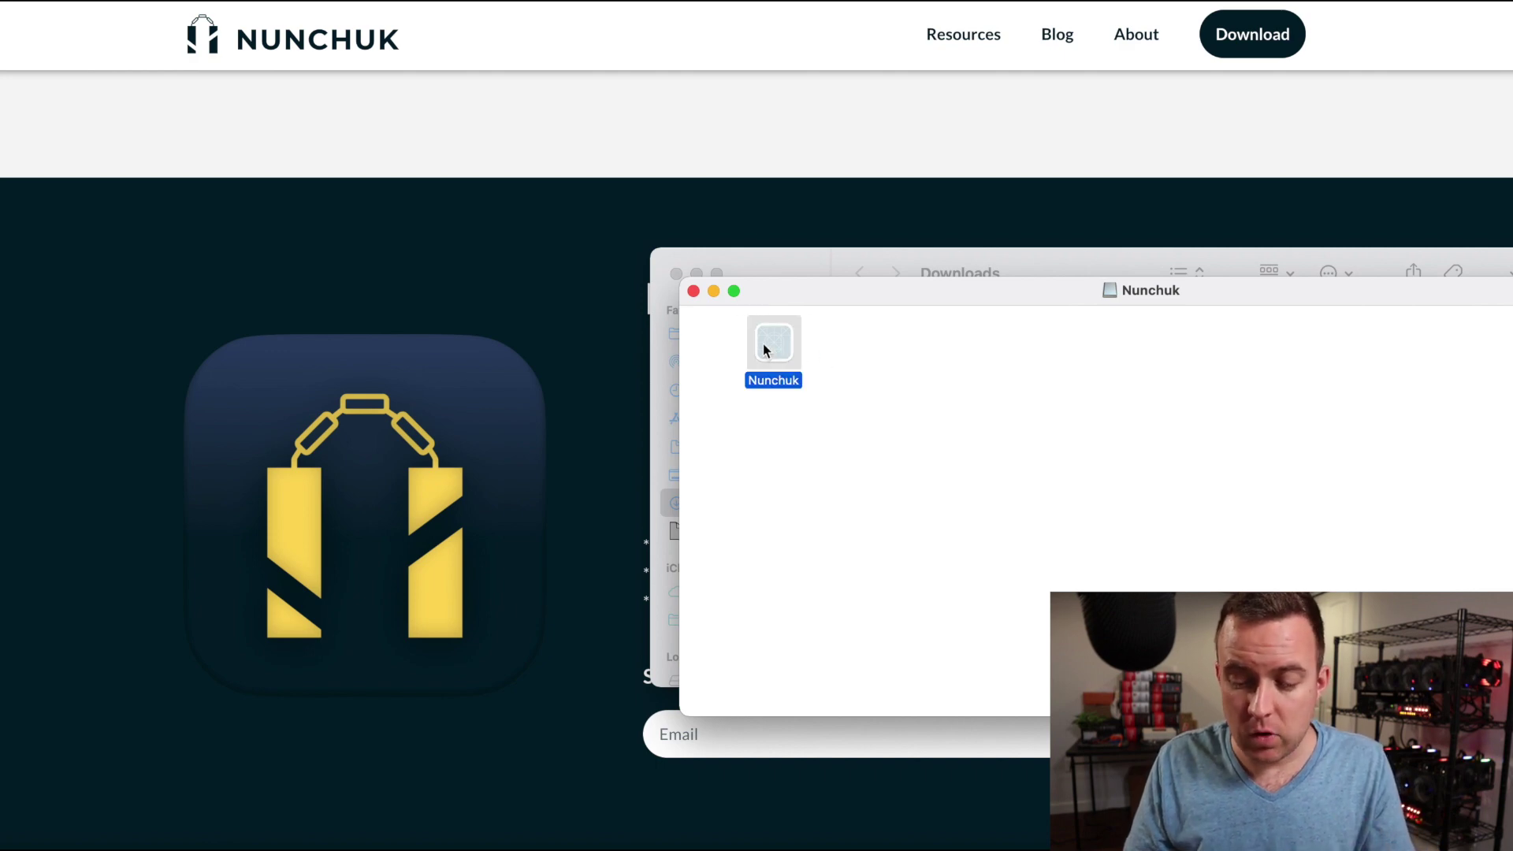
double_click(764, 350)
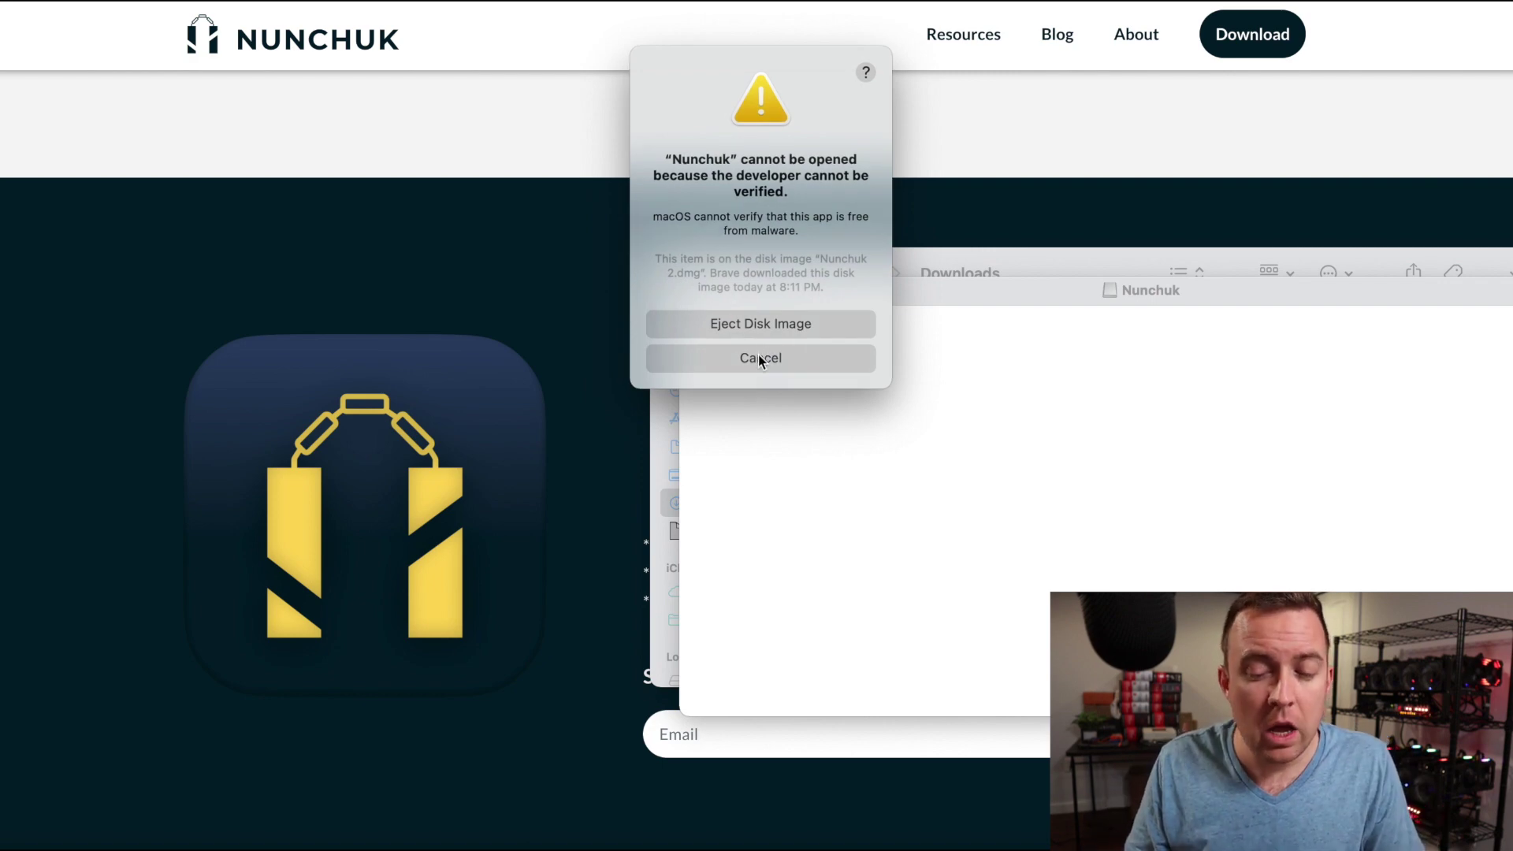
click(759, 358)
click(693, 291)
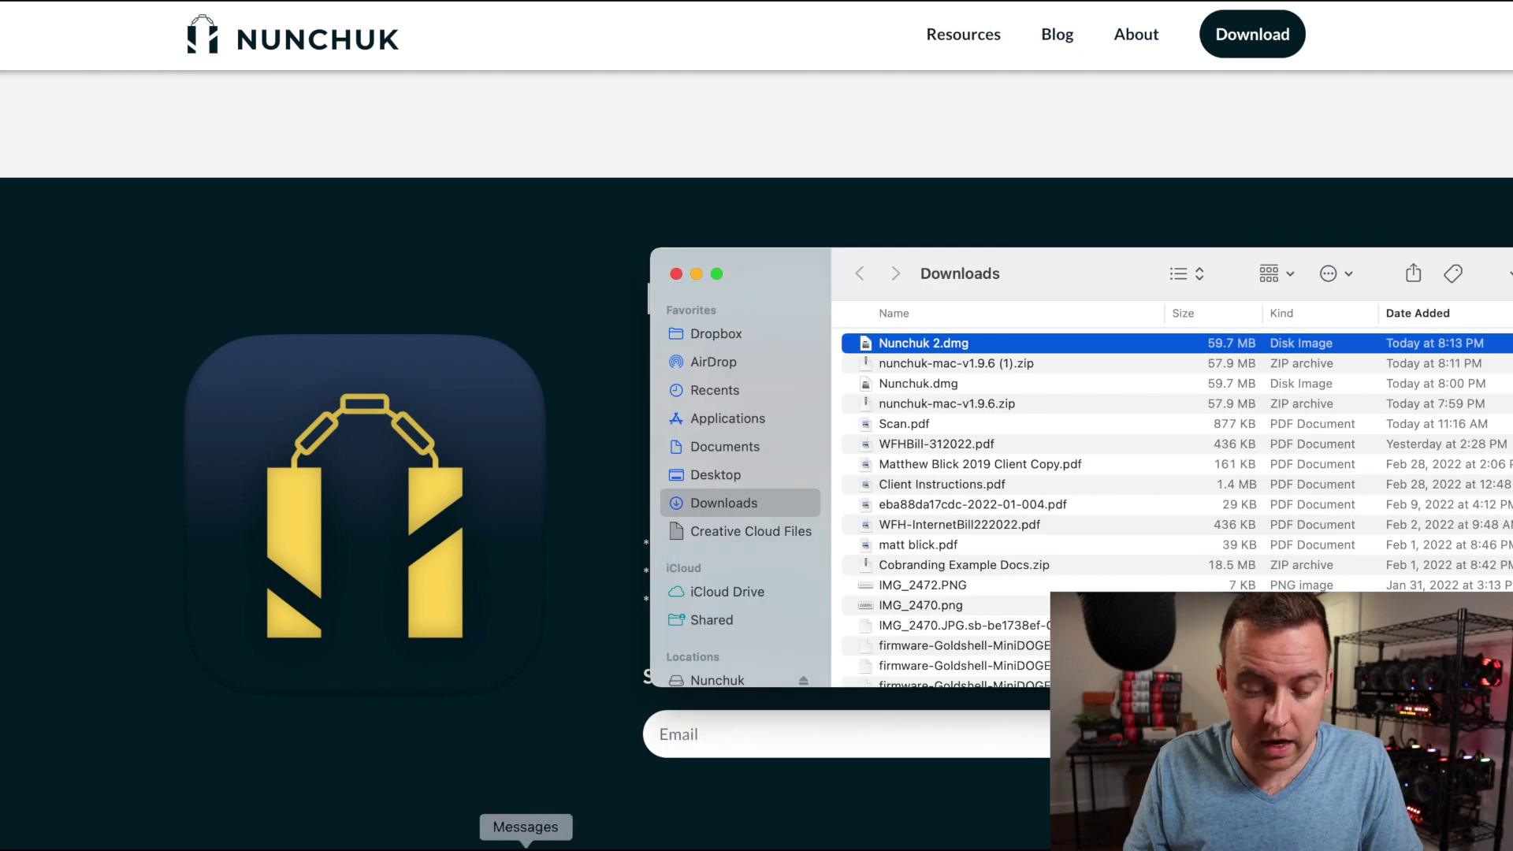
key(super+space)
Search Spotlight for 'settings' and open System Preferences.
text(settings)
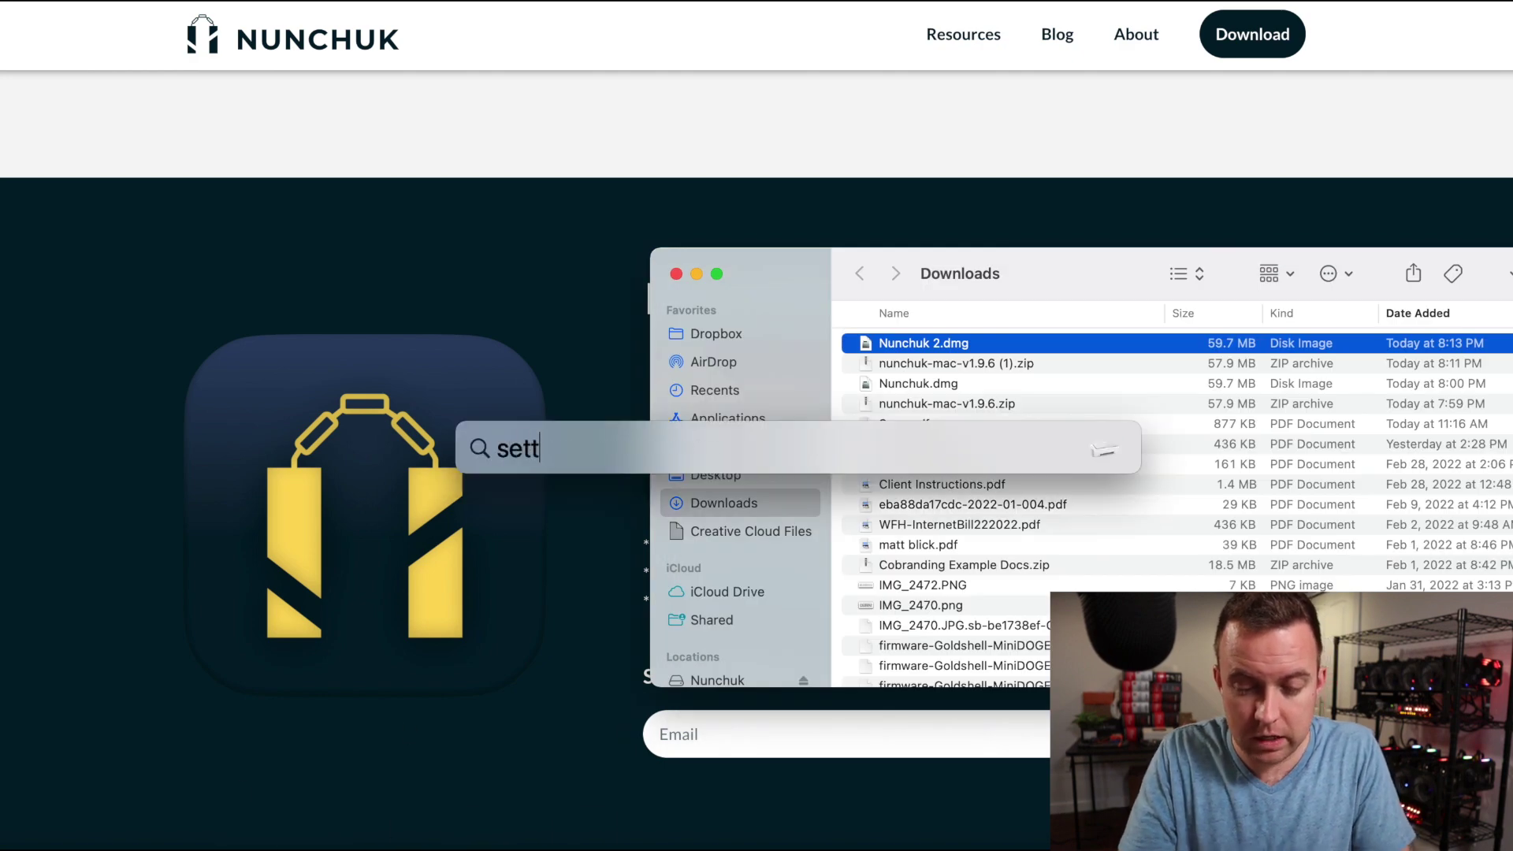
key(Return)
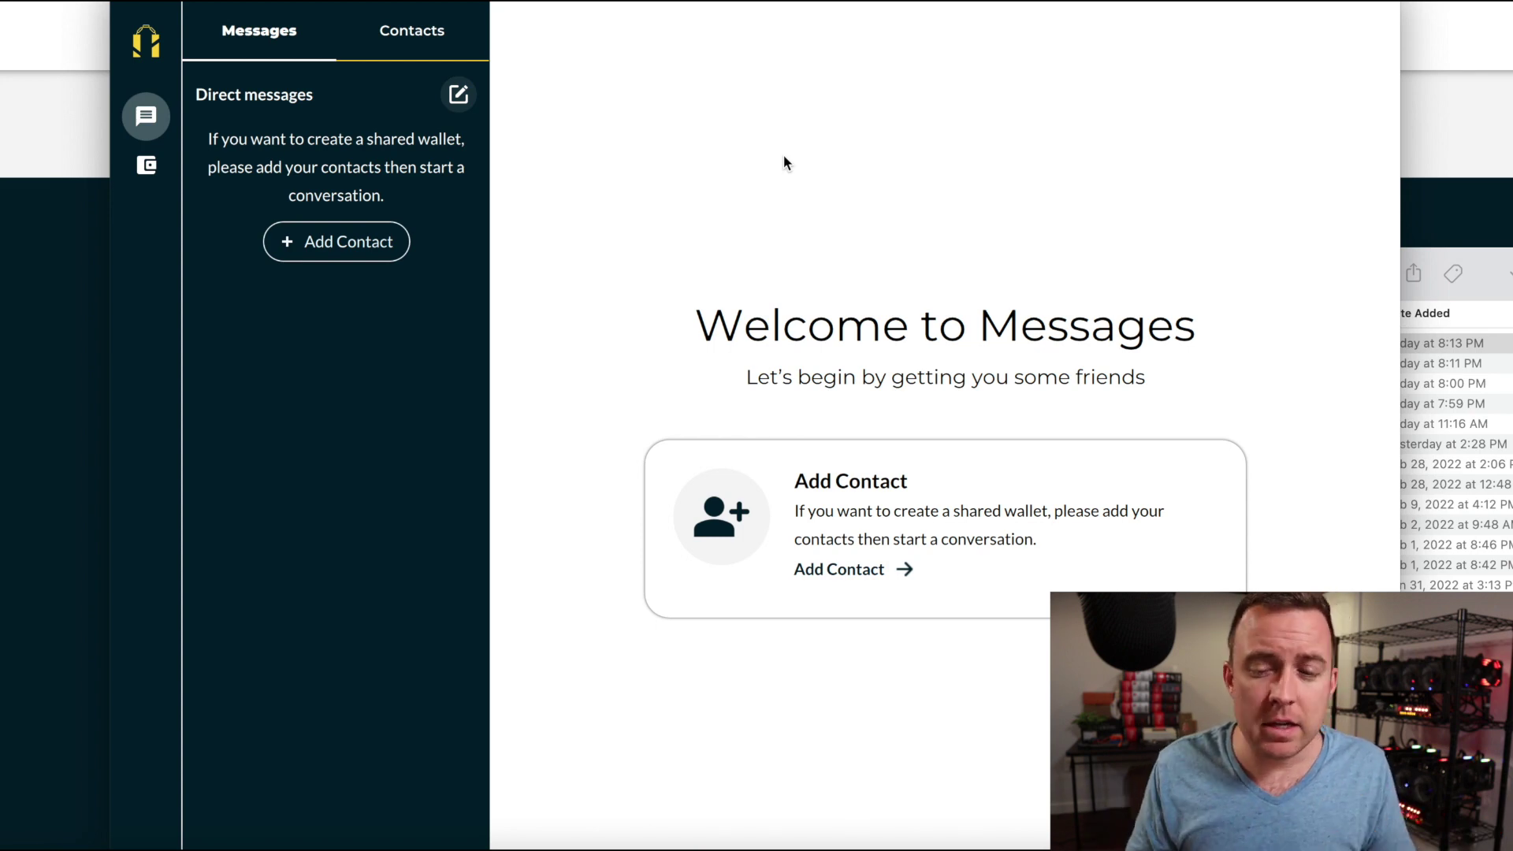
Move the Nunchuk window slightly to the right.
drag(742, 4, 784, 4)
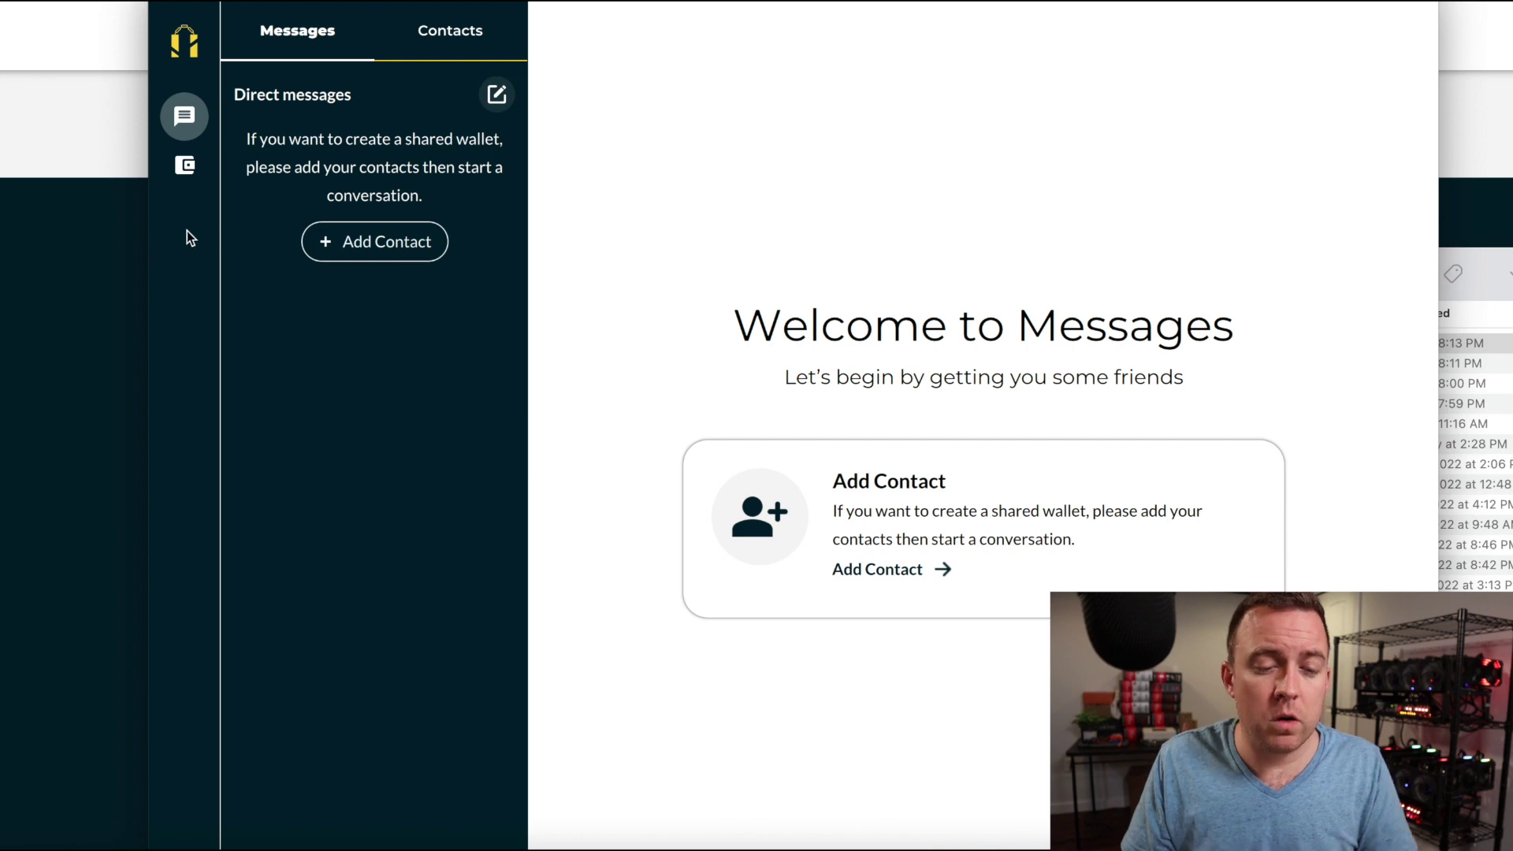
Switch to the wallets view and start adding a new wallet.
click(186, 167)
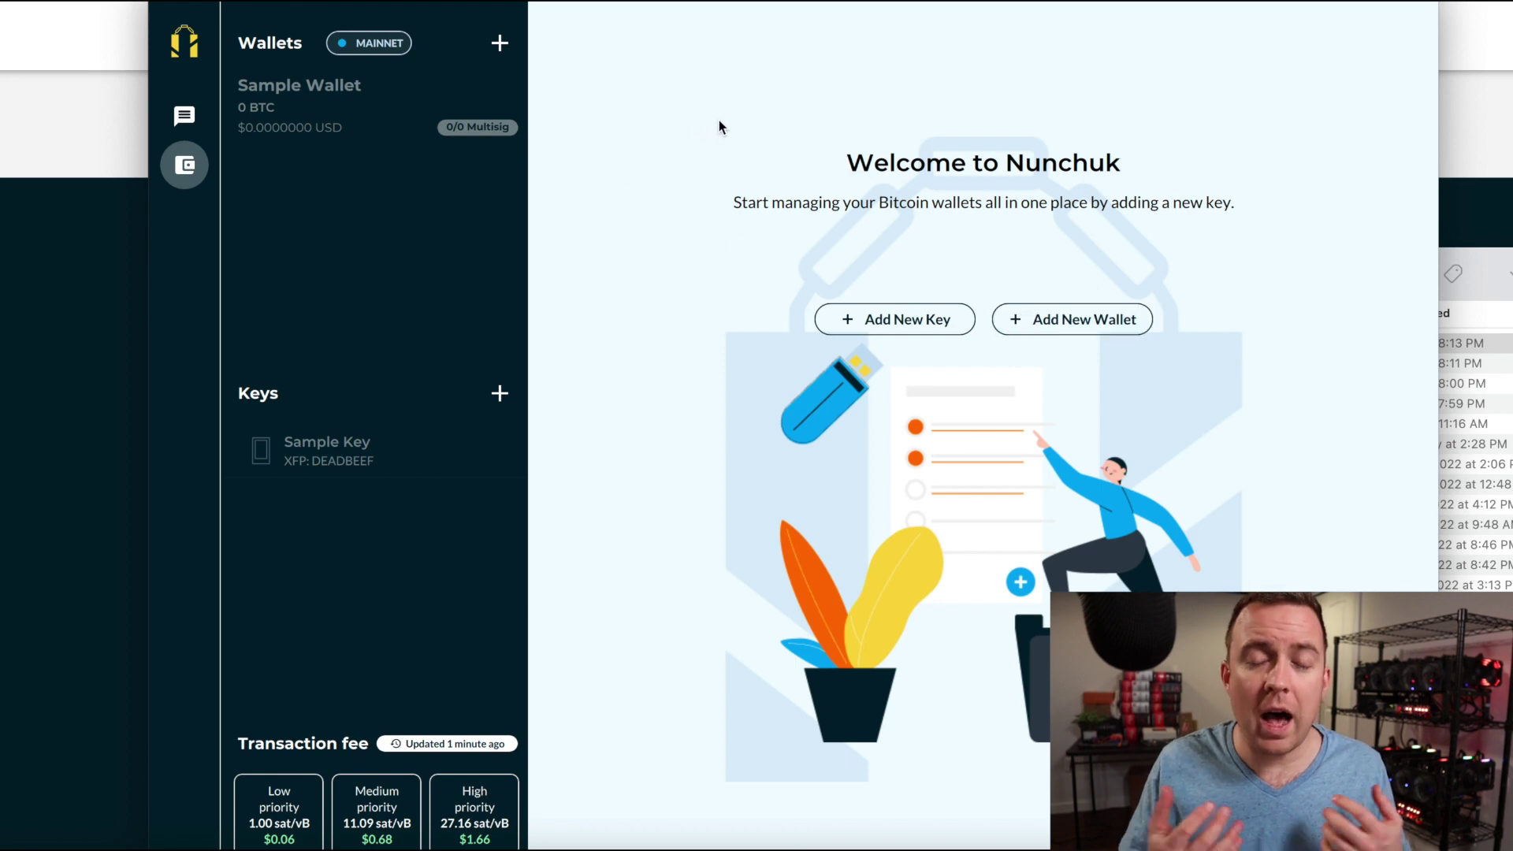
click(1036, 312)
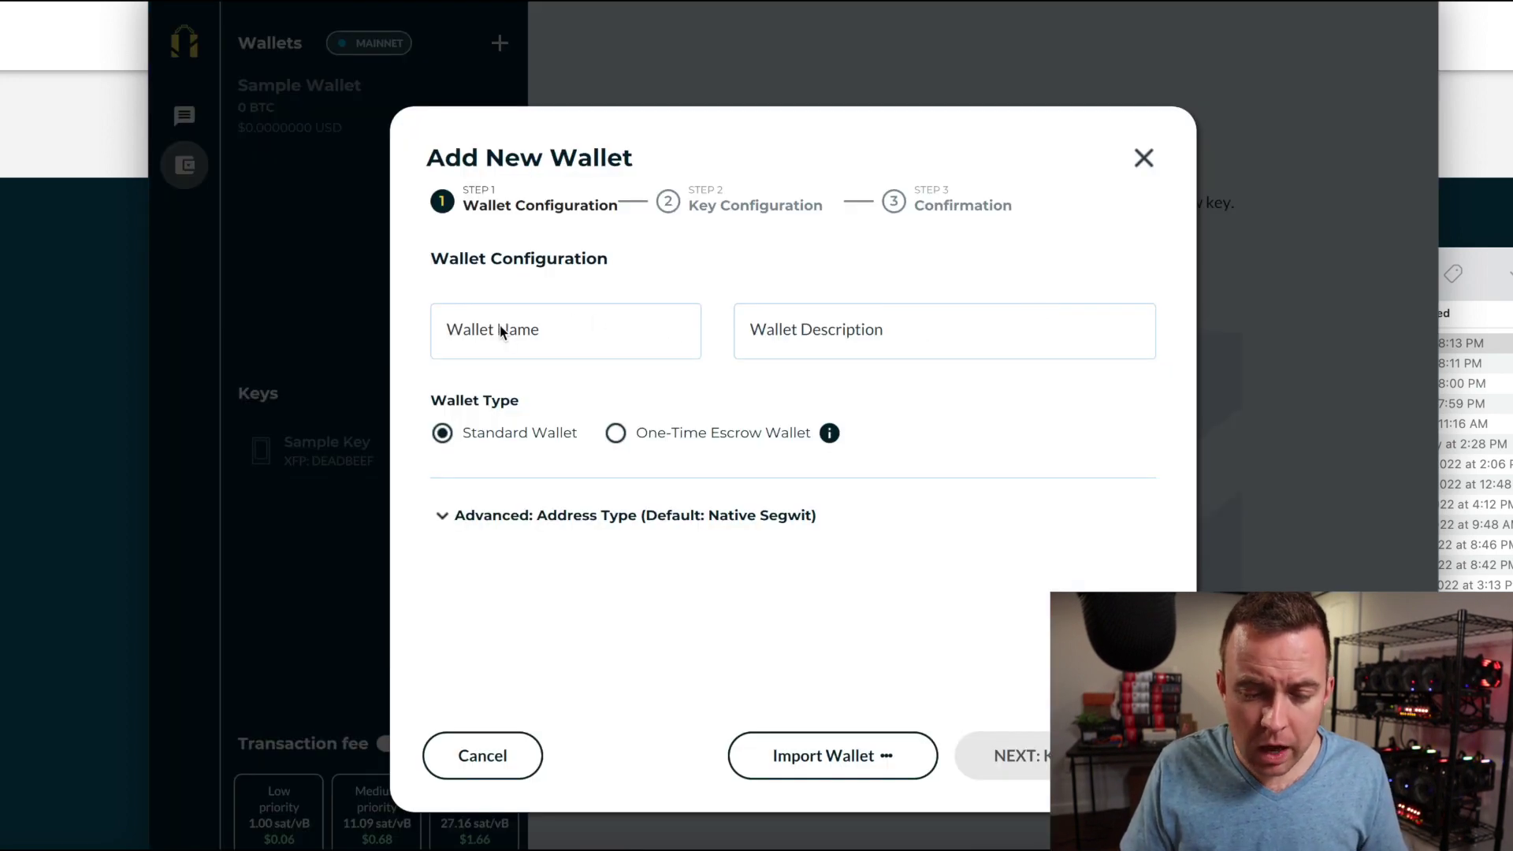
Name the wallet 'Test CryptoBlick' and give it the description 'YT Test Wallet'.
click(480, 333)
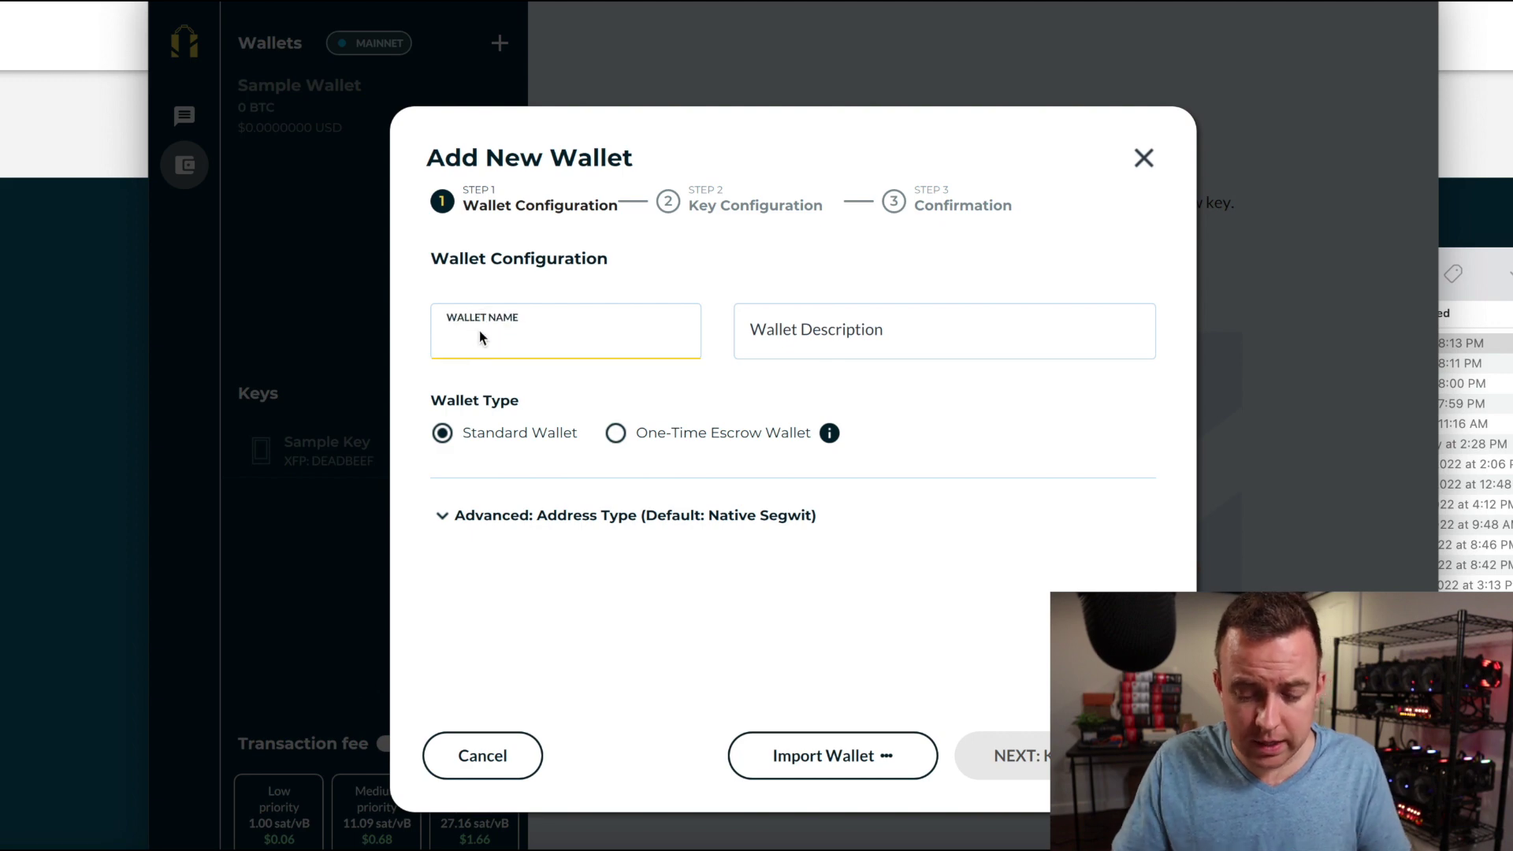
text(Test )
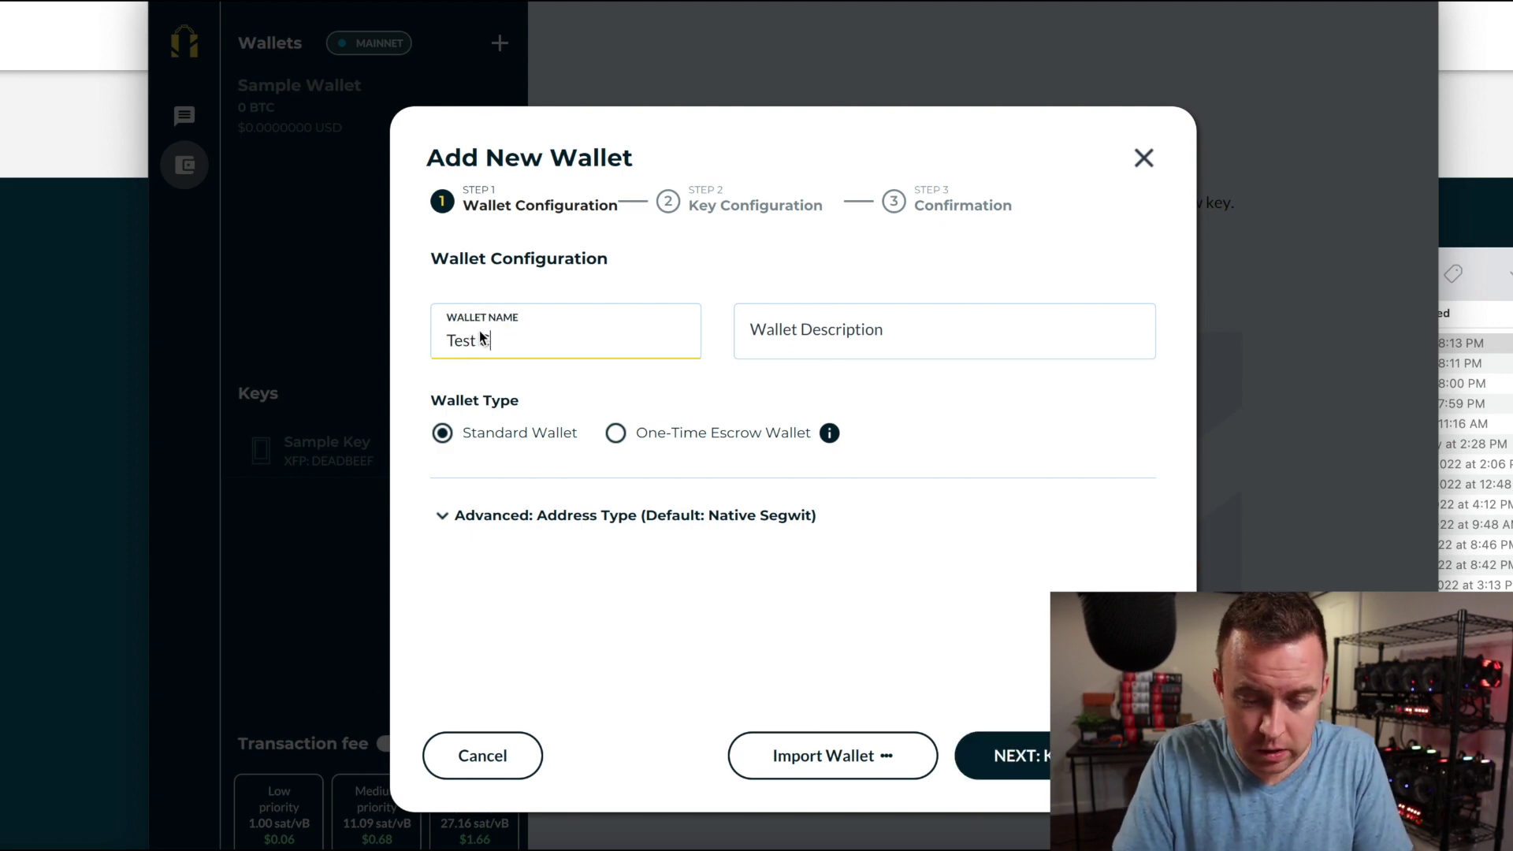
text(Crypto)
key(BackSpace)
text(MBis)
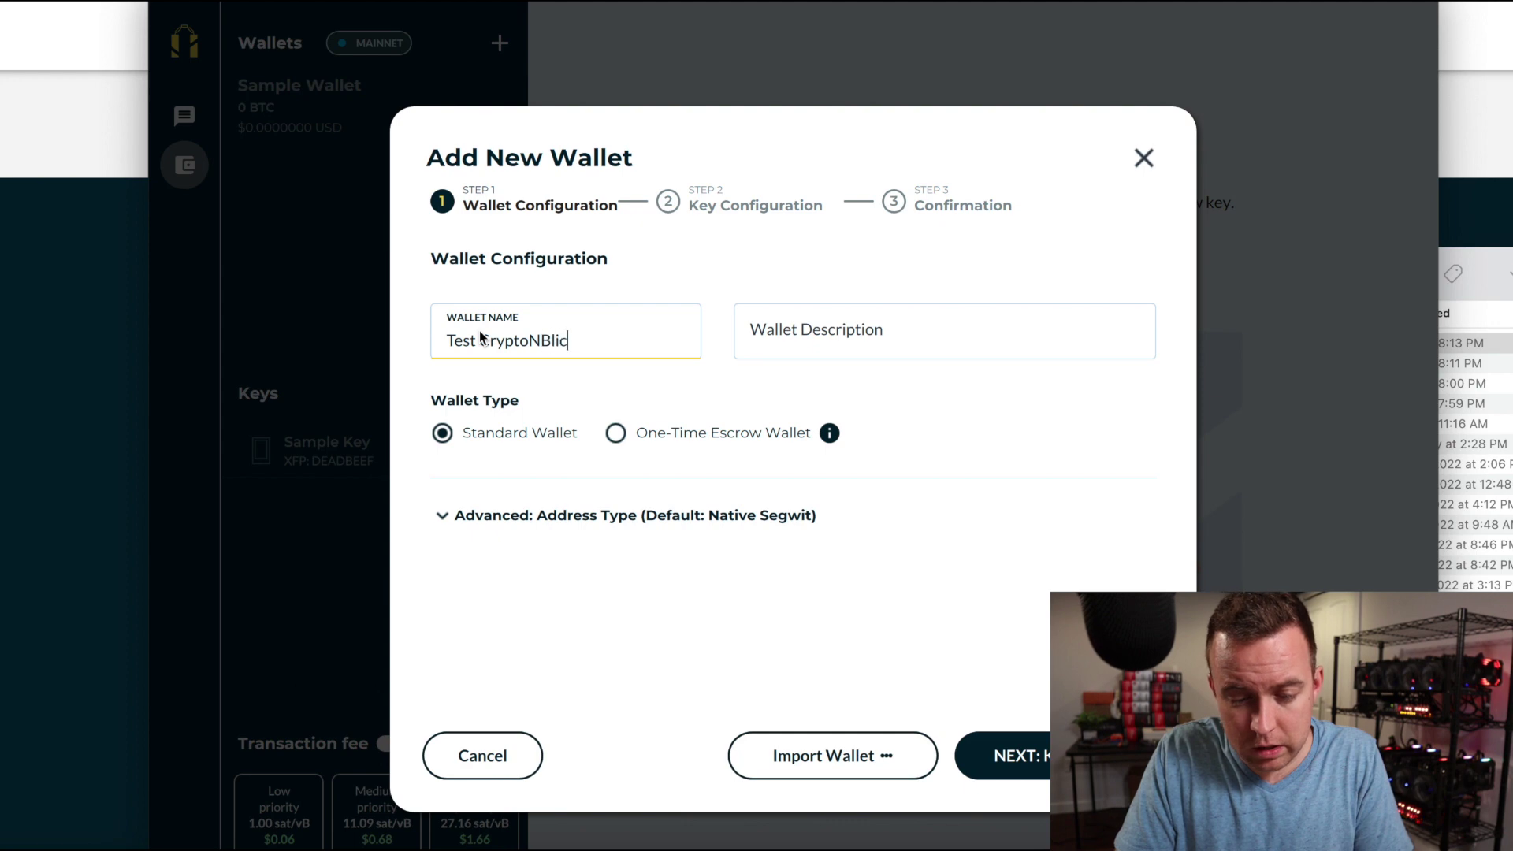
key(BackSpace)
key(BackSpace)
key(BackSpace)
key(BackSpace)
text(Blick)
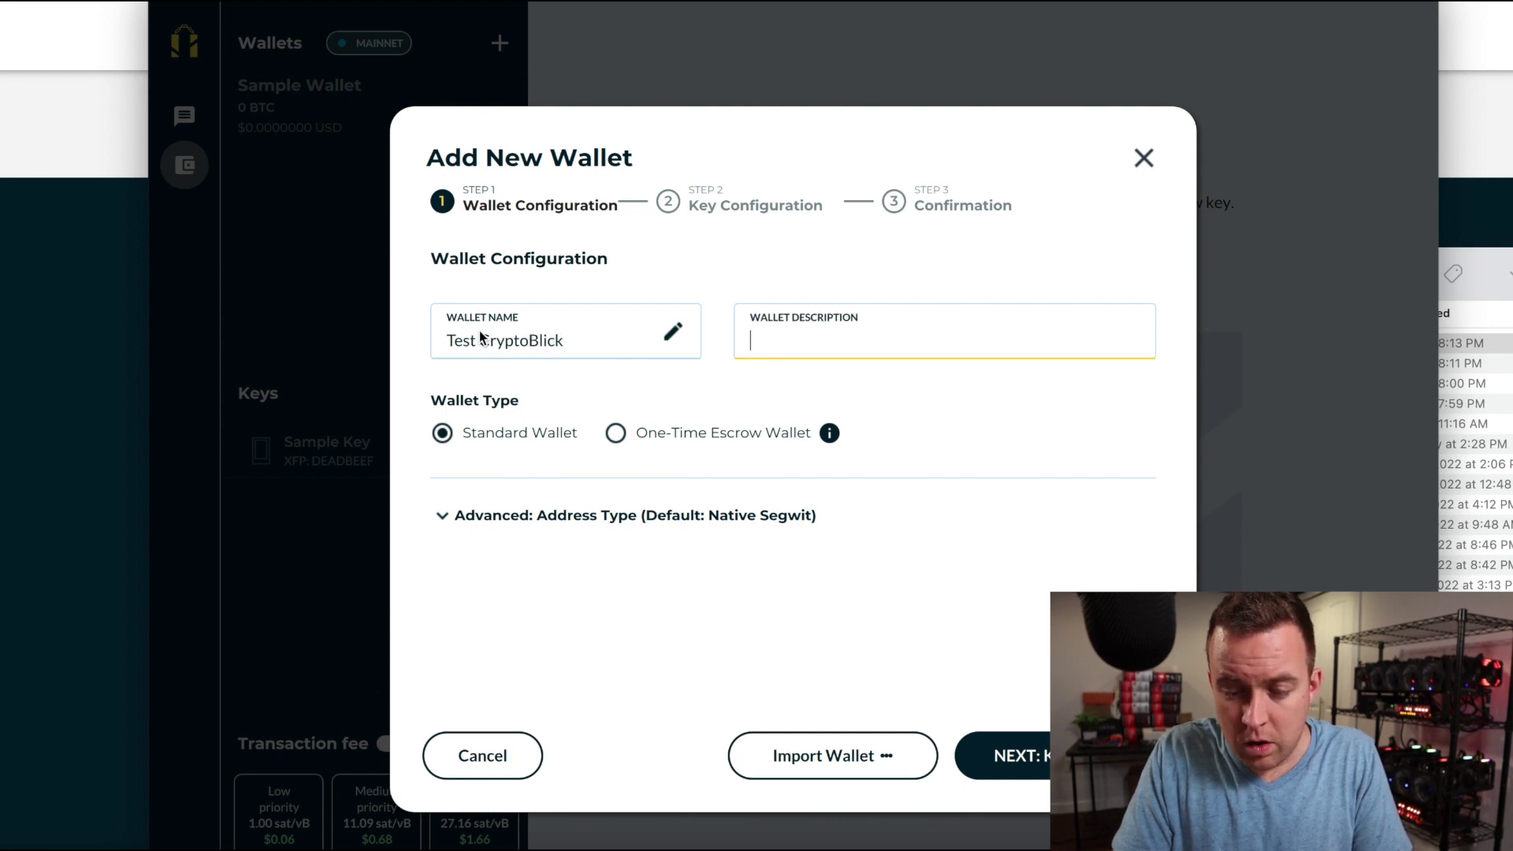
text(YT Test Wallet)
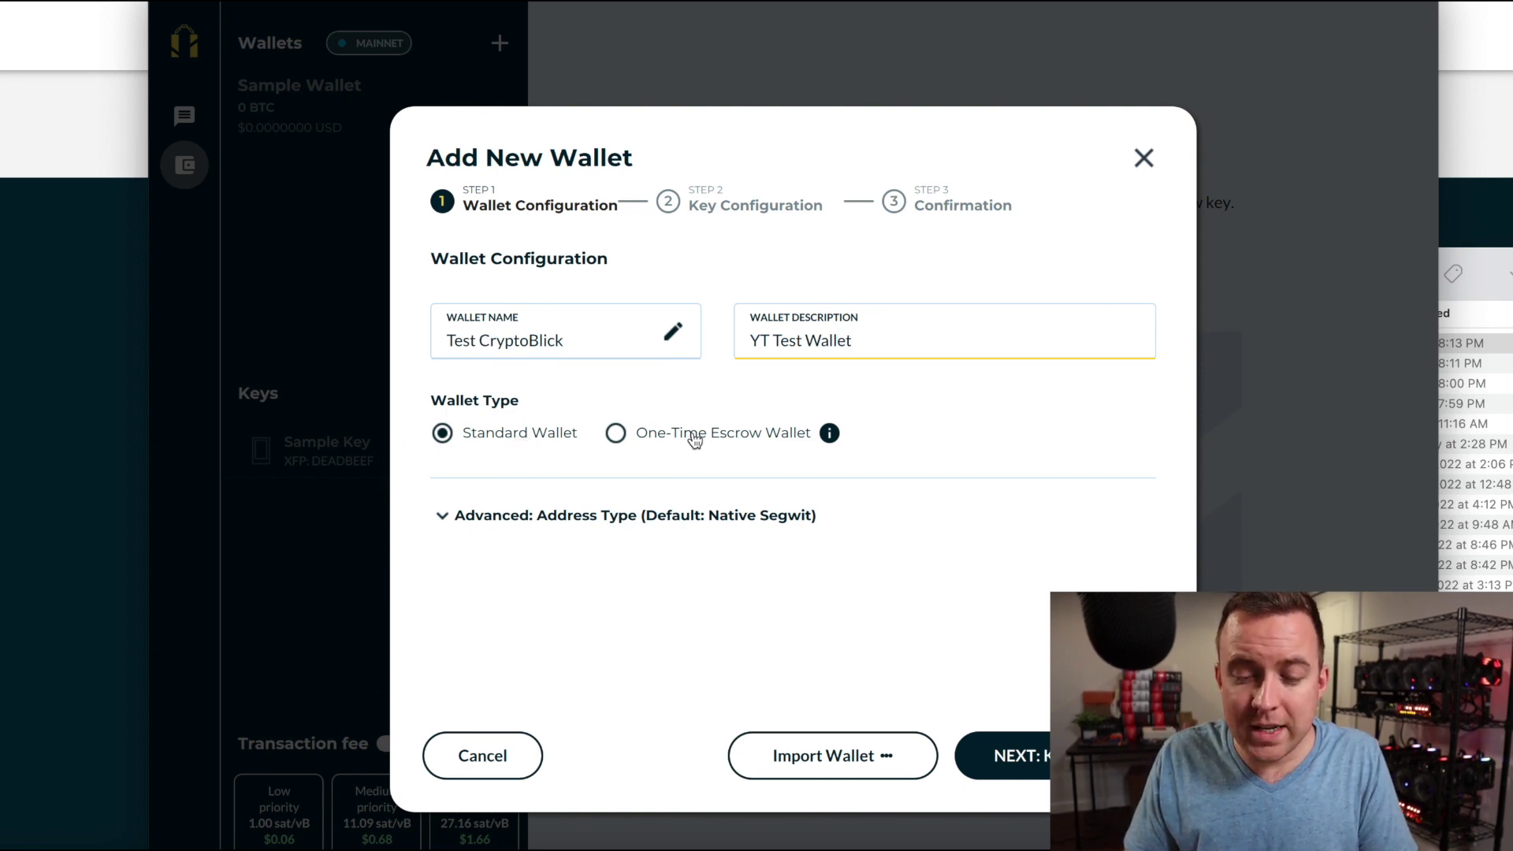
Look over the address type and import options, keeping the default Native Segwit.
mouse_move(829, 435)
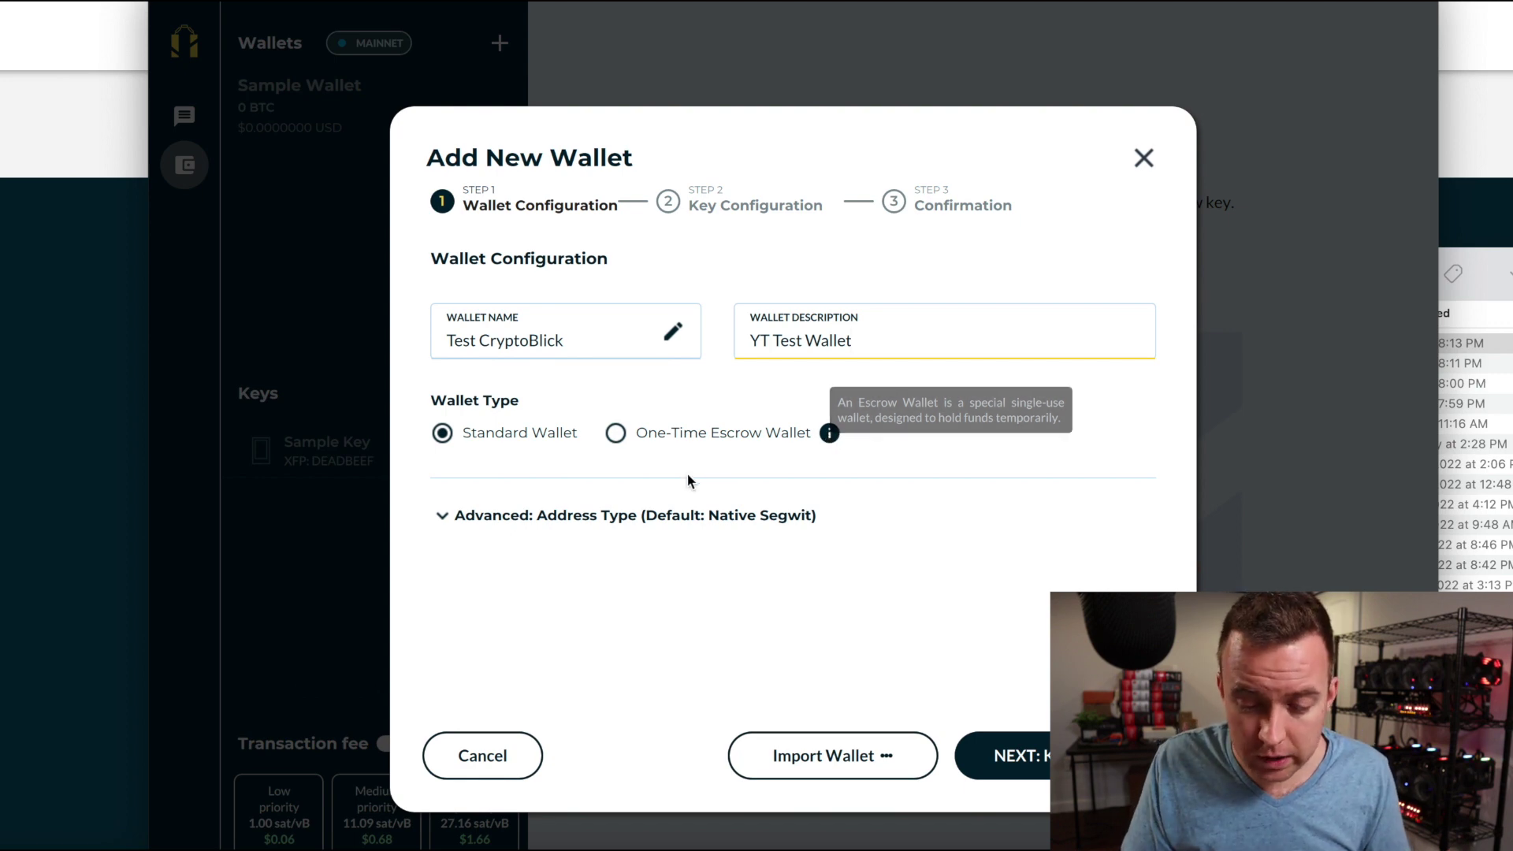
click(468, 516)
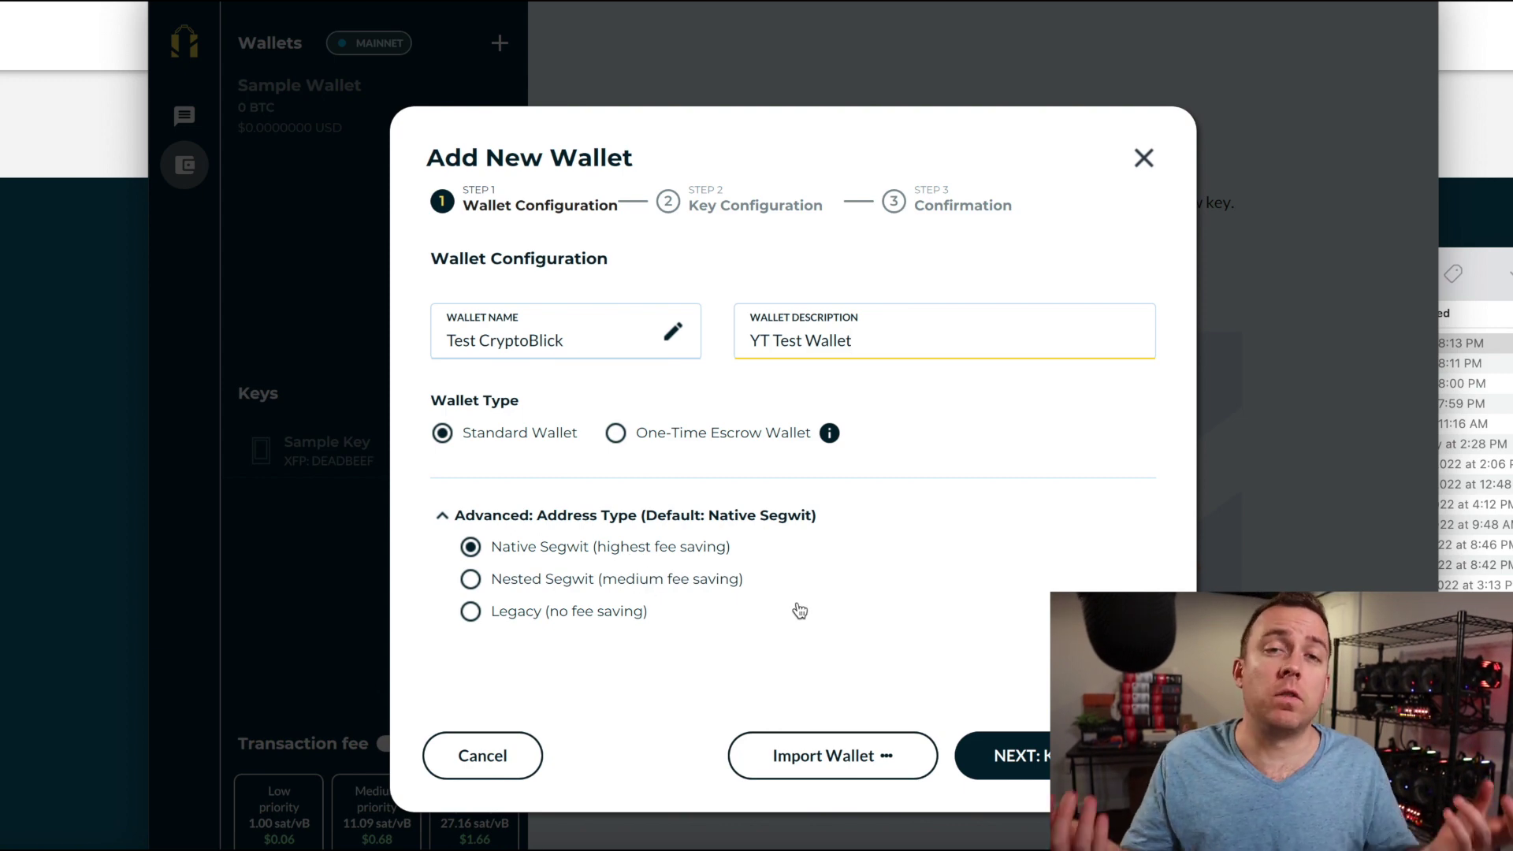
click(501, 519)
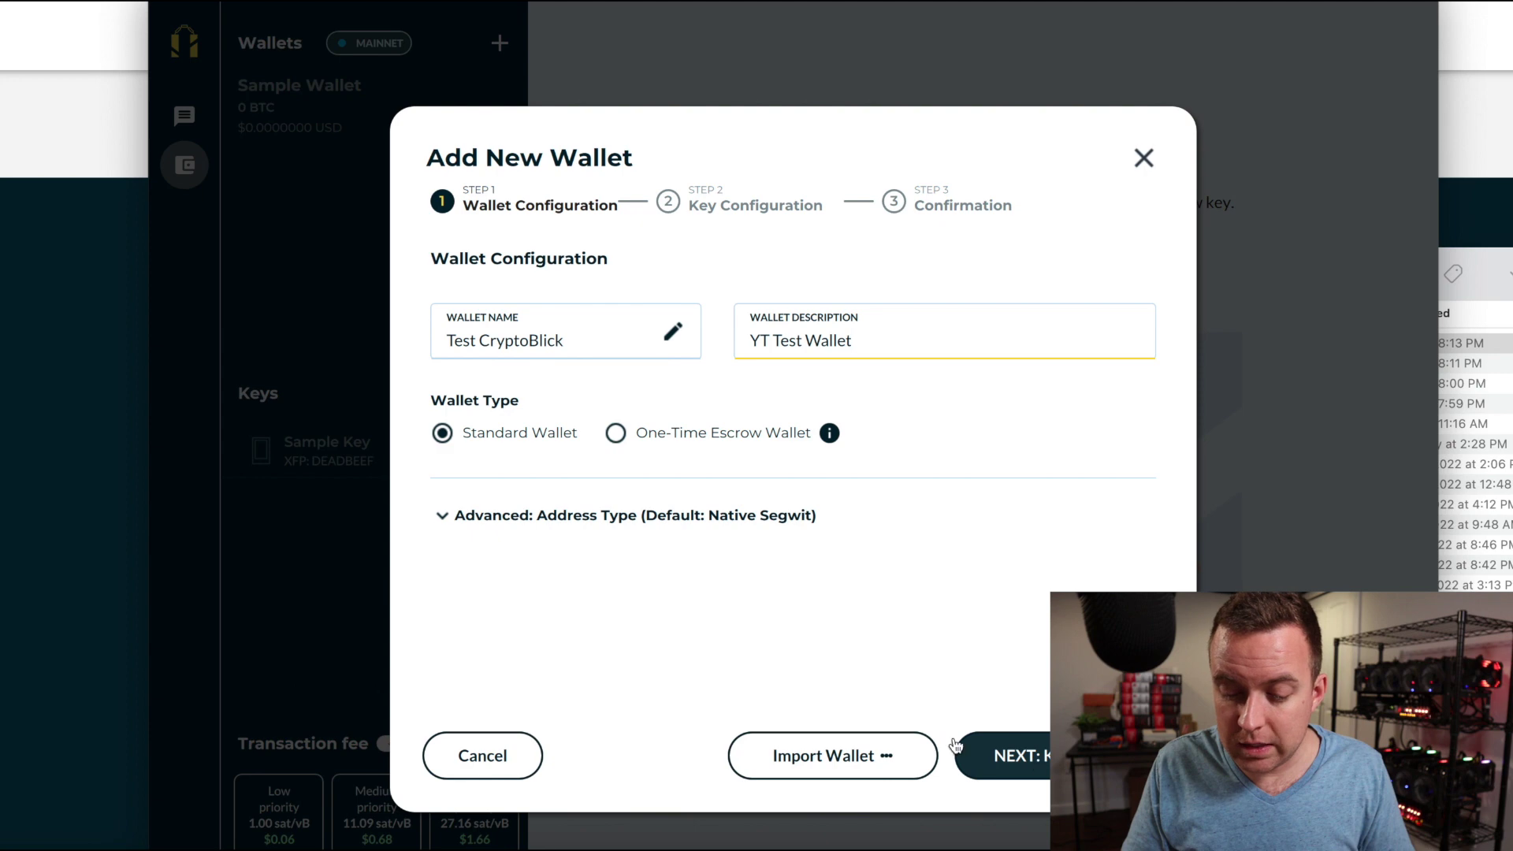
click(821, 768)
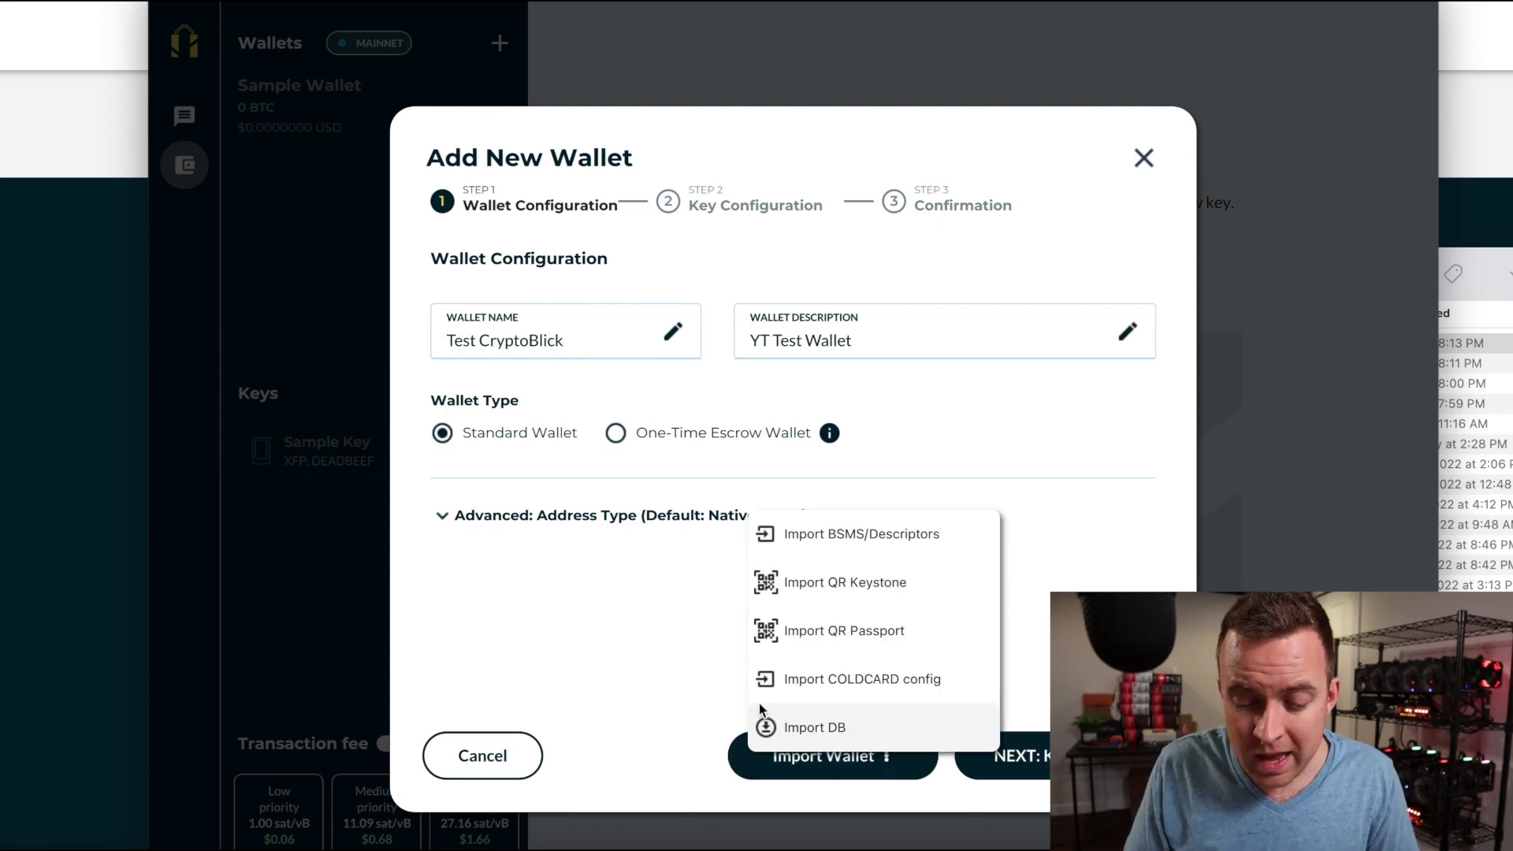
click(692, 607)
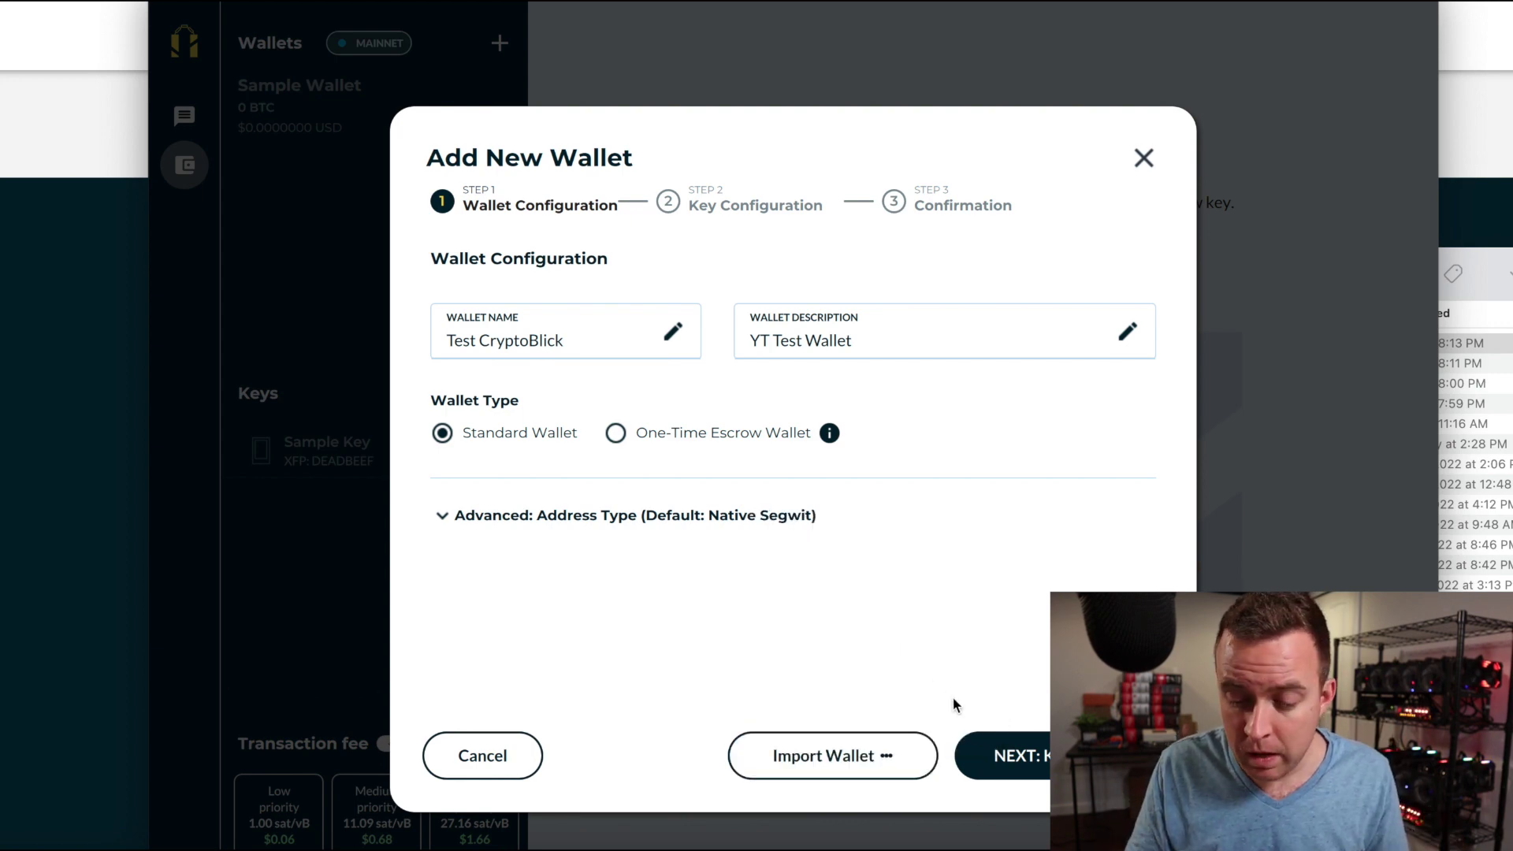
Advance to Key Configuration and bring up the Add New Key dialog.
click(986, 750)
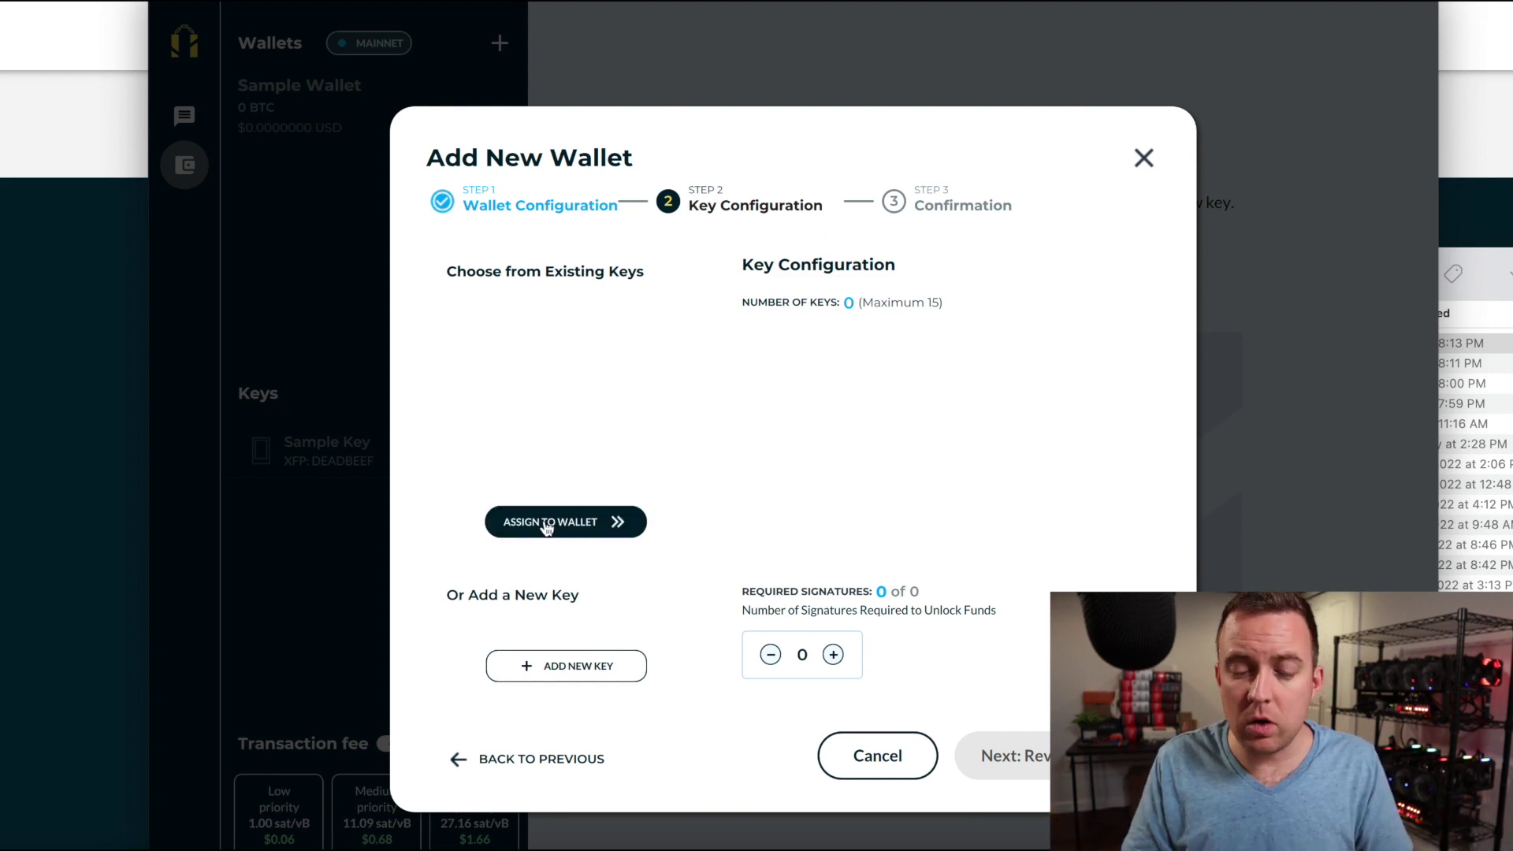
click(506, 668)
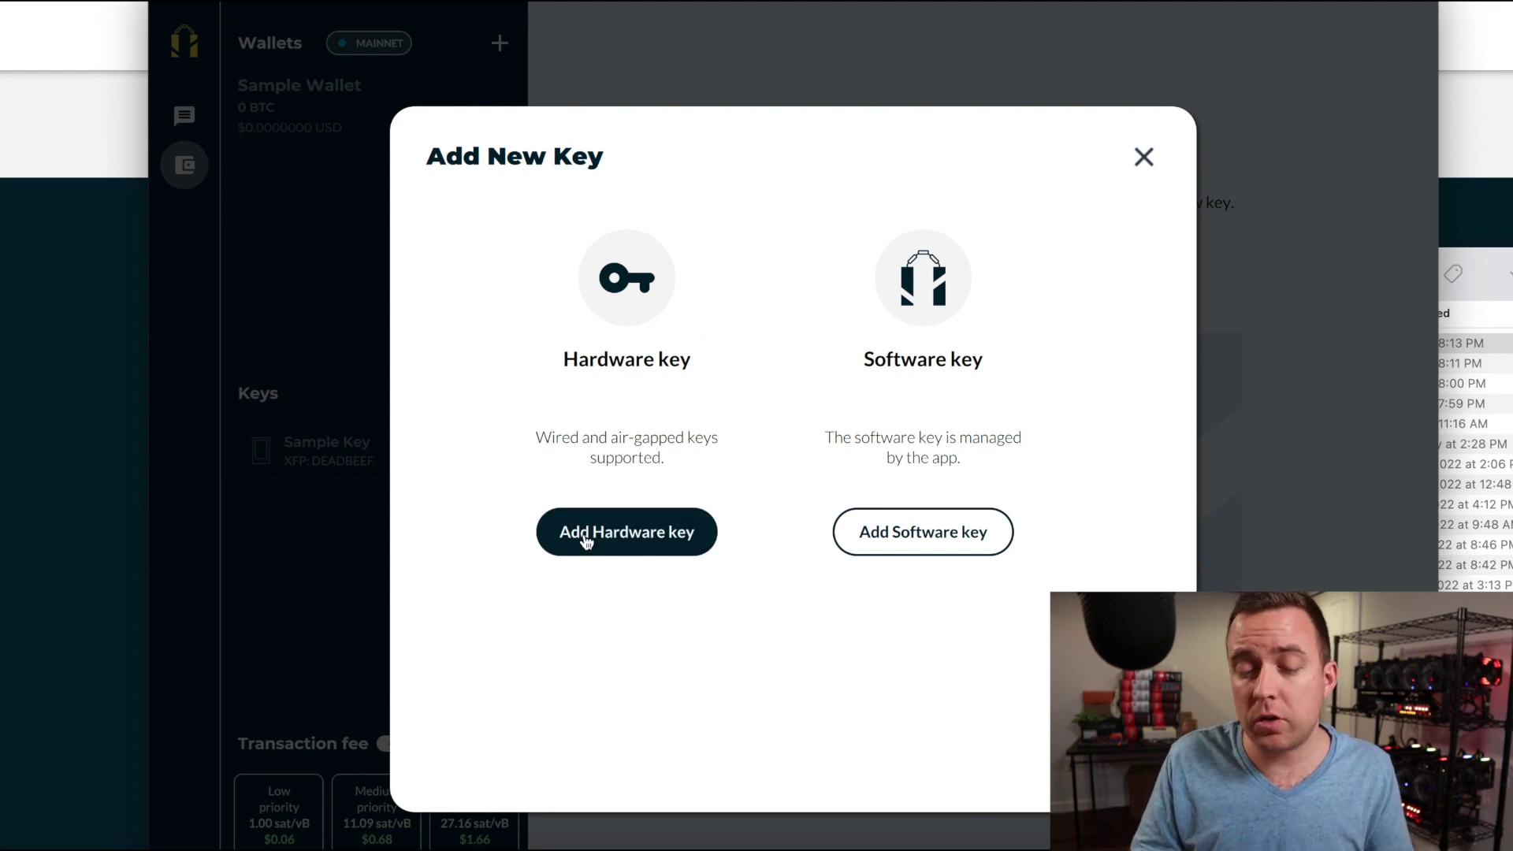
Try a hardware key, find no device, then create a new software key seed instead.
click(586, 542)
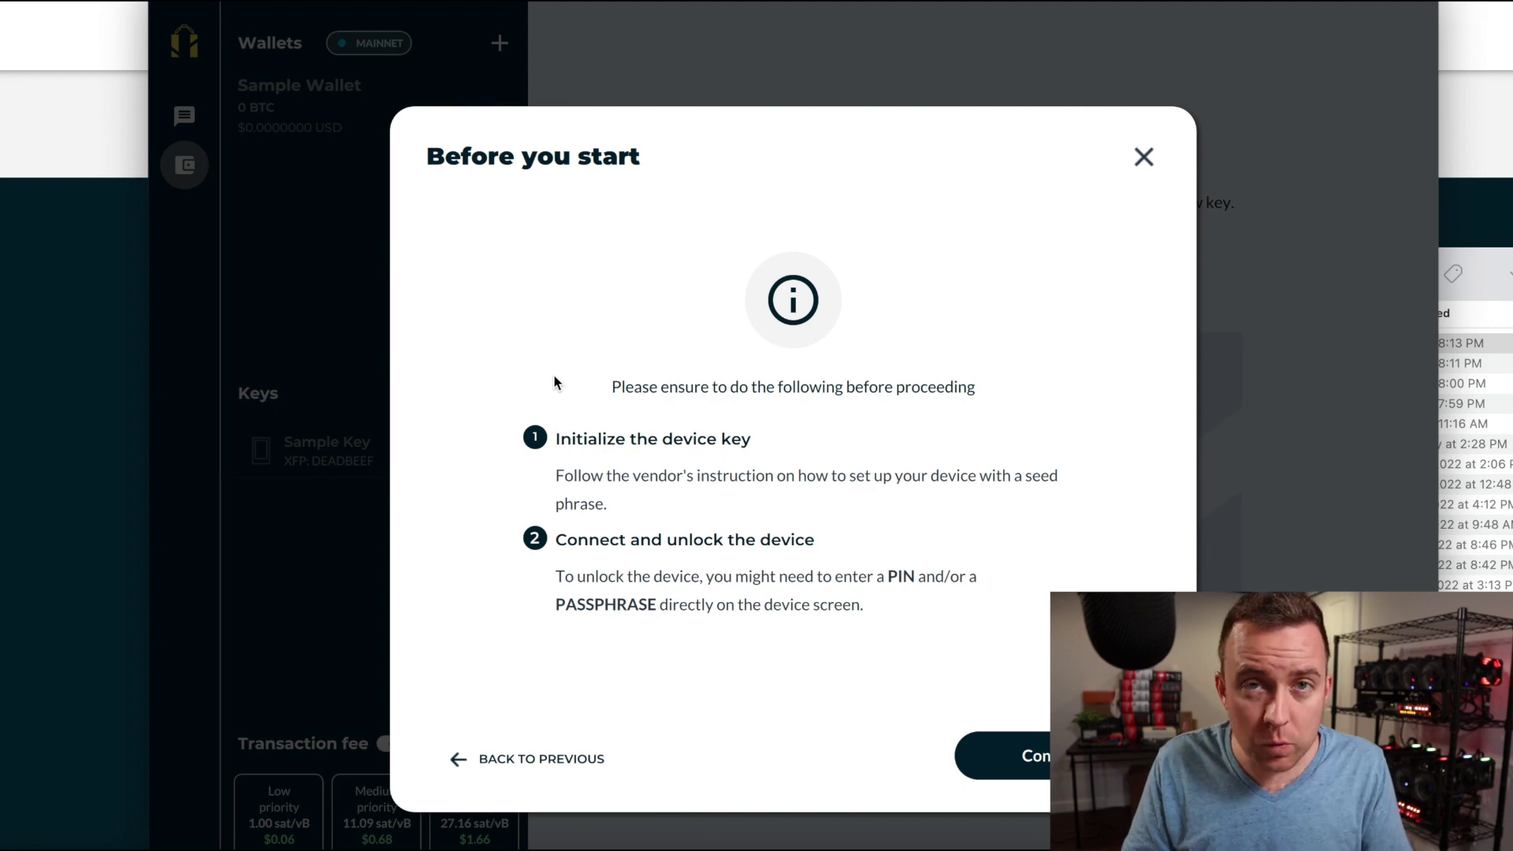
click(1040, 758)
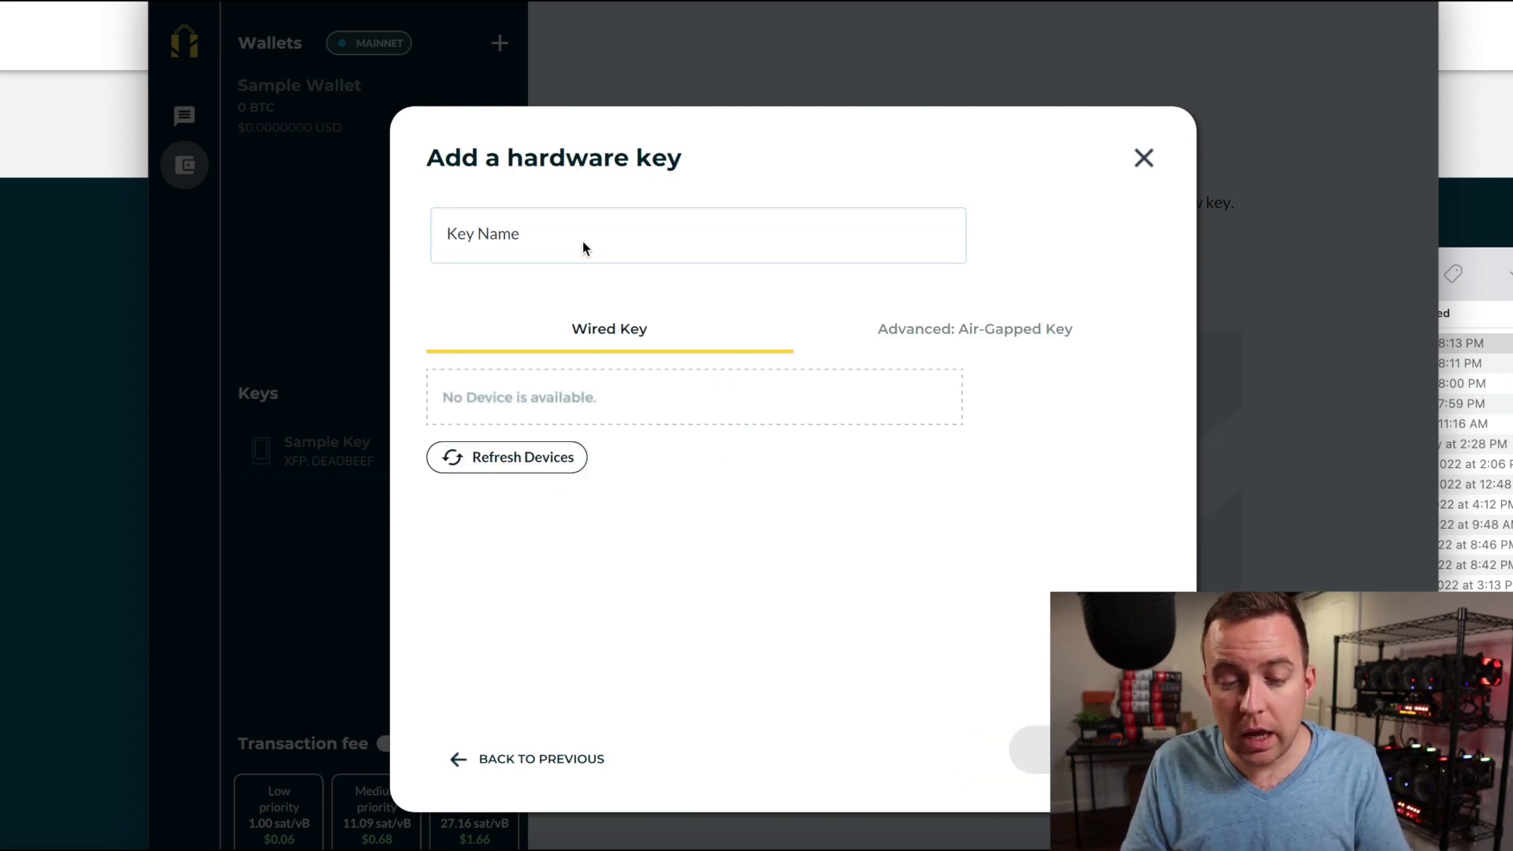
click(508, 464)
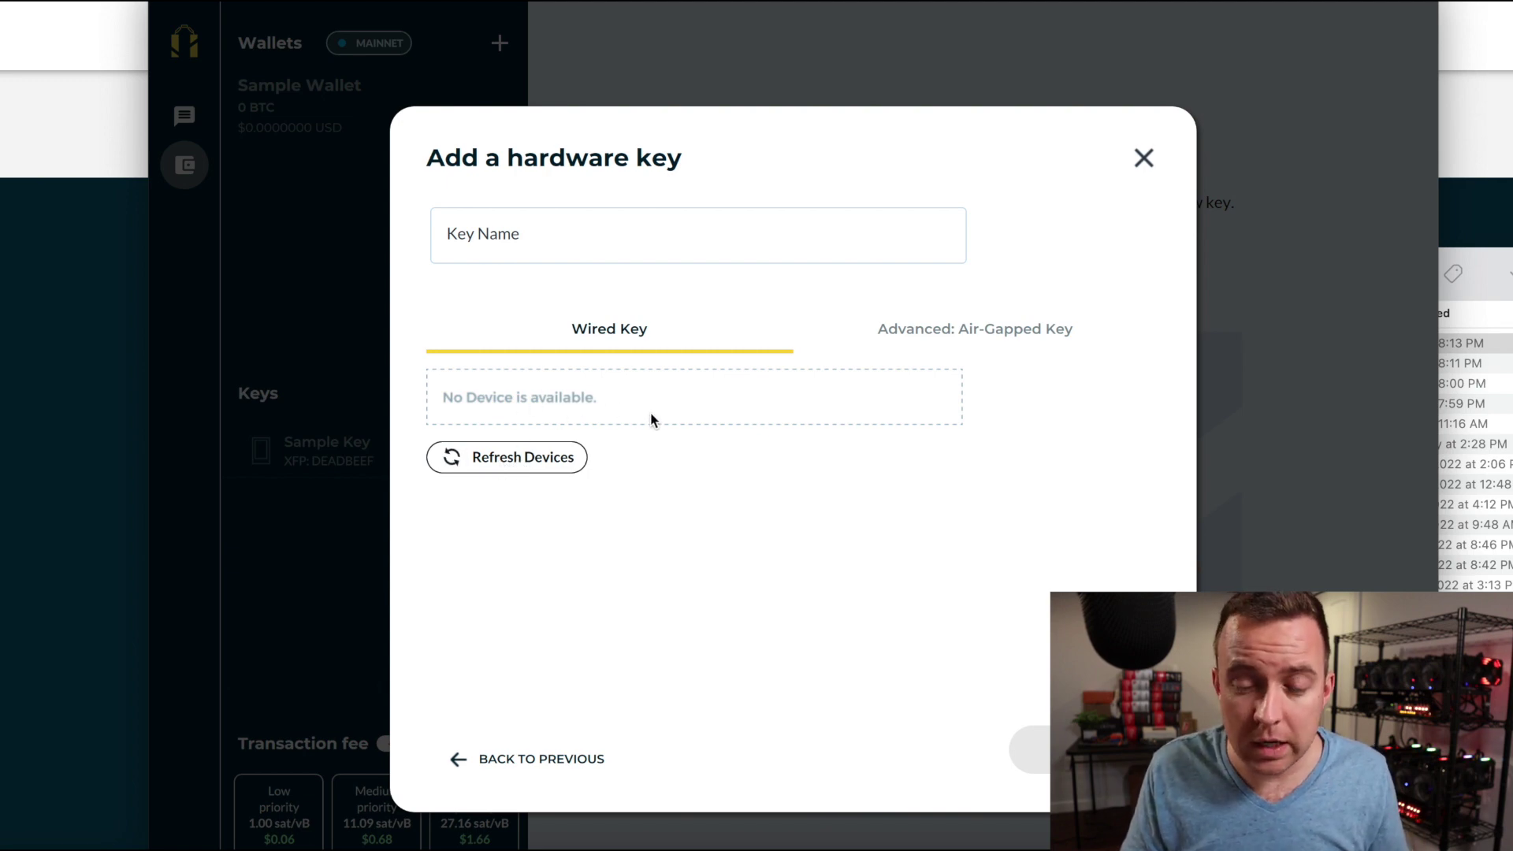
click(560, 757)
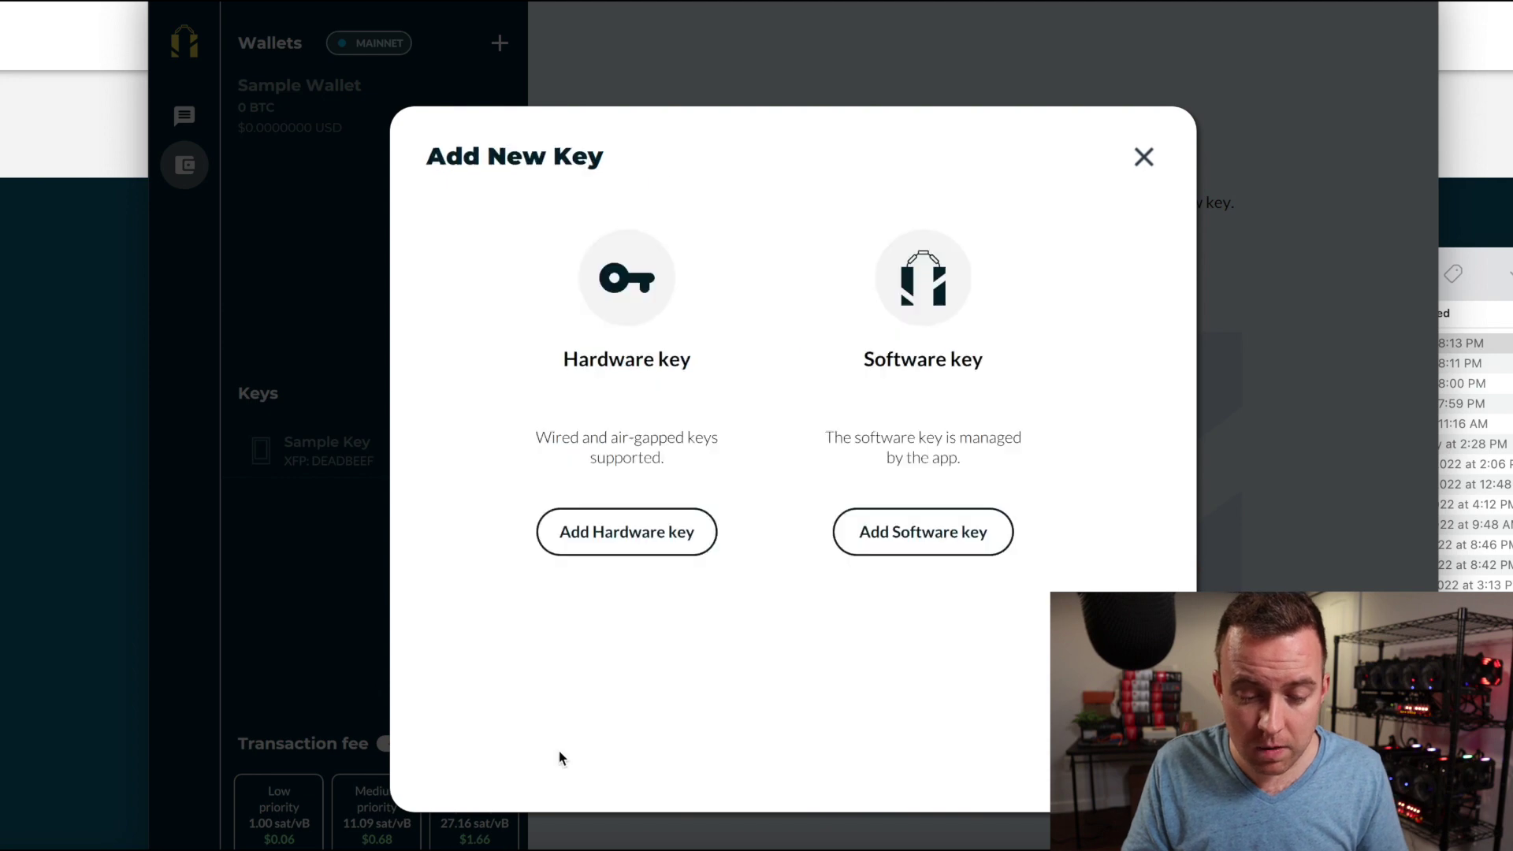
click(907, 535)
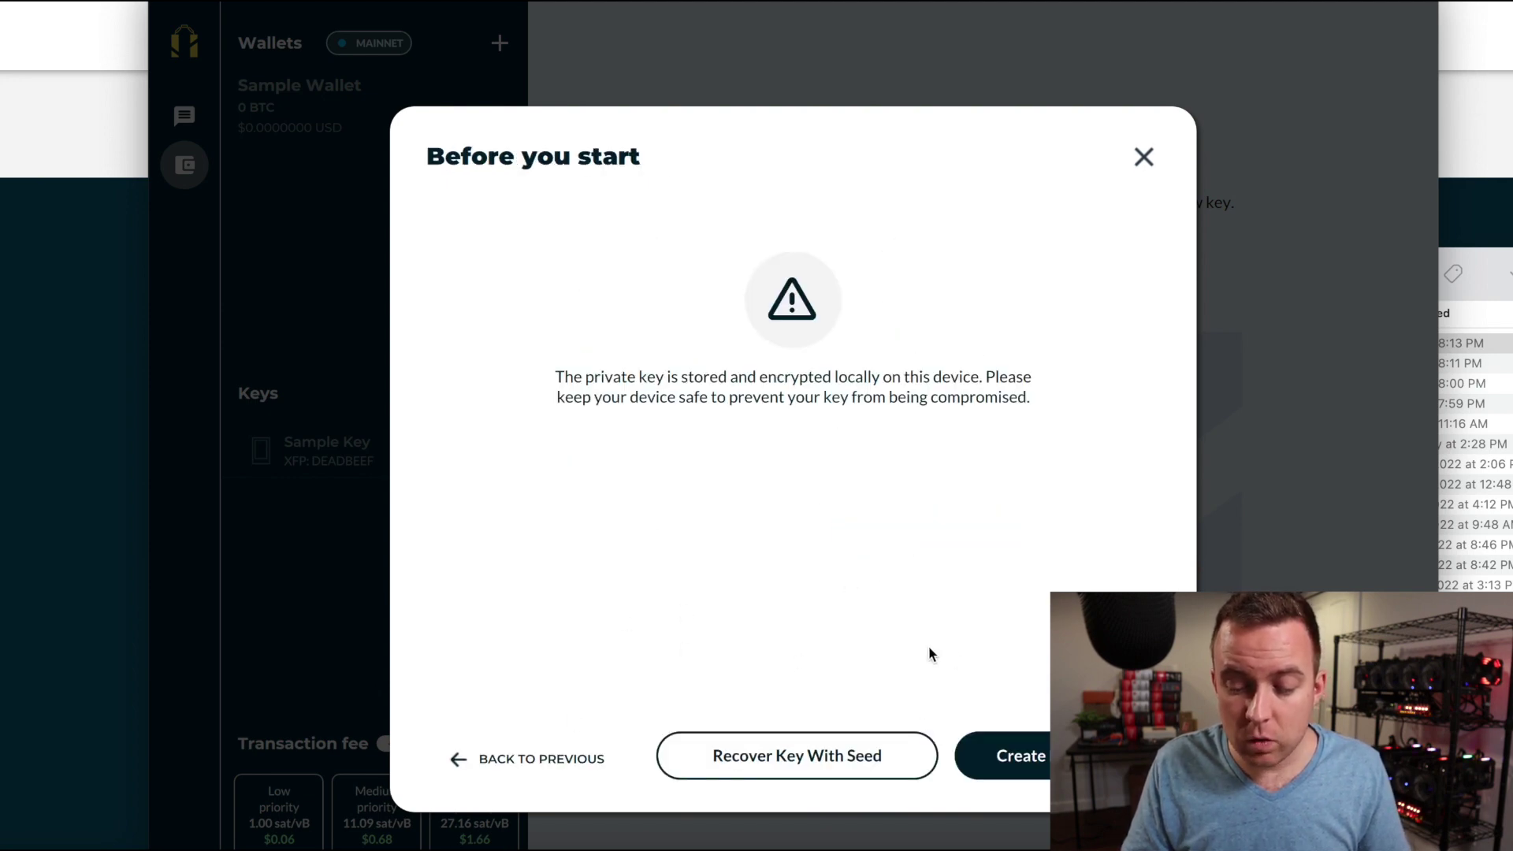
click(1037, 753)
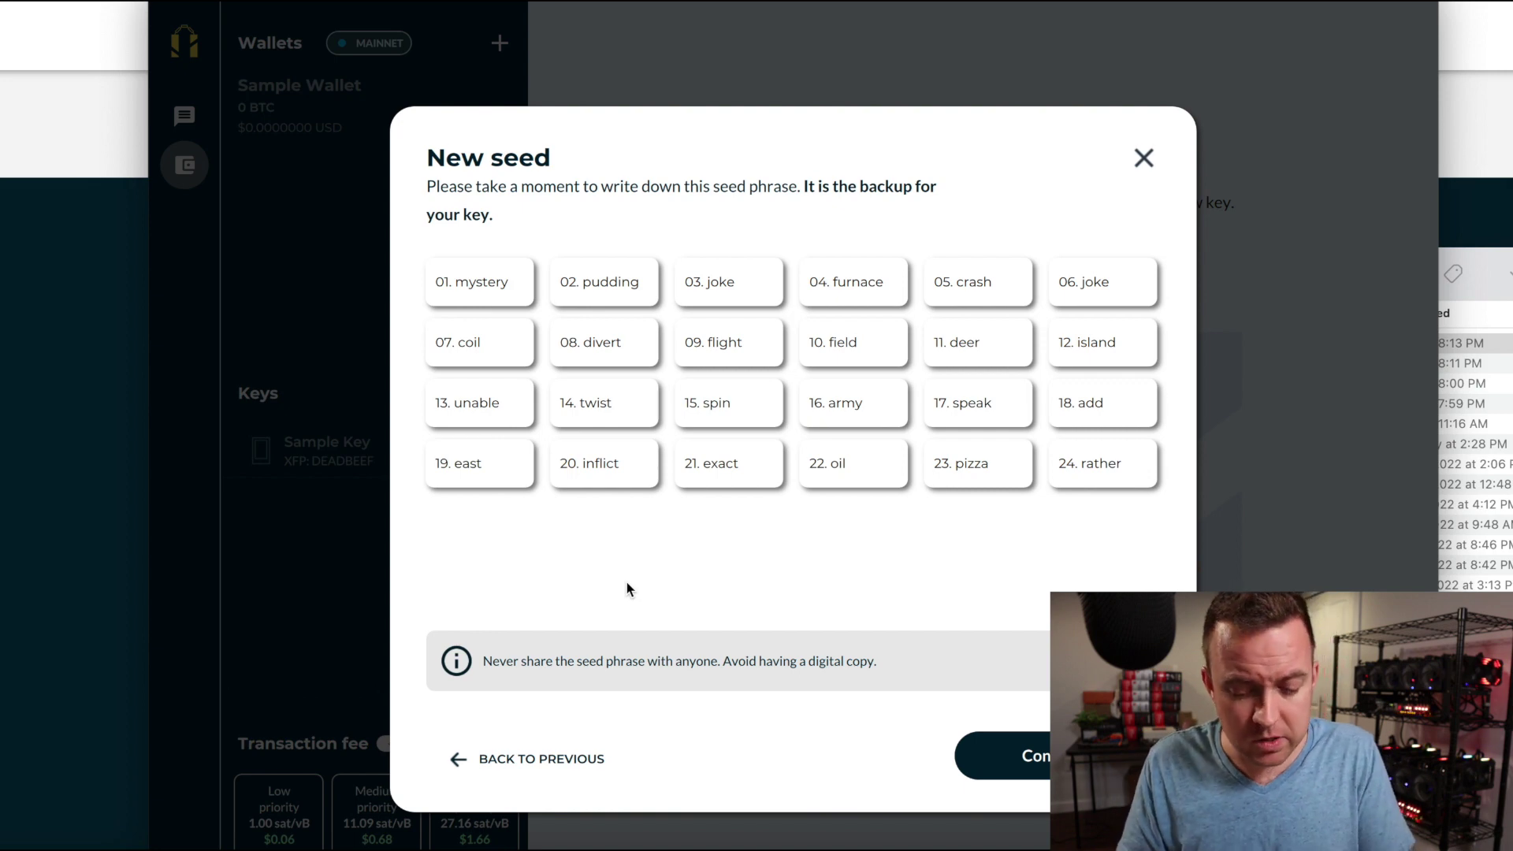
Screenshot the 24-word seed phrase as a backup and continue to seed confirmation.
key(super+shift+4)
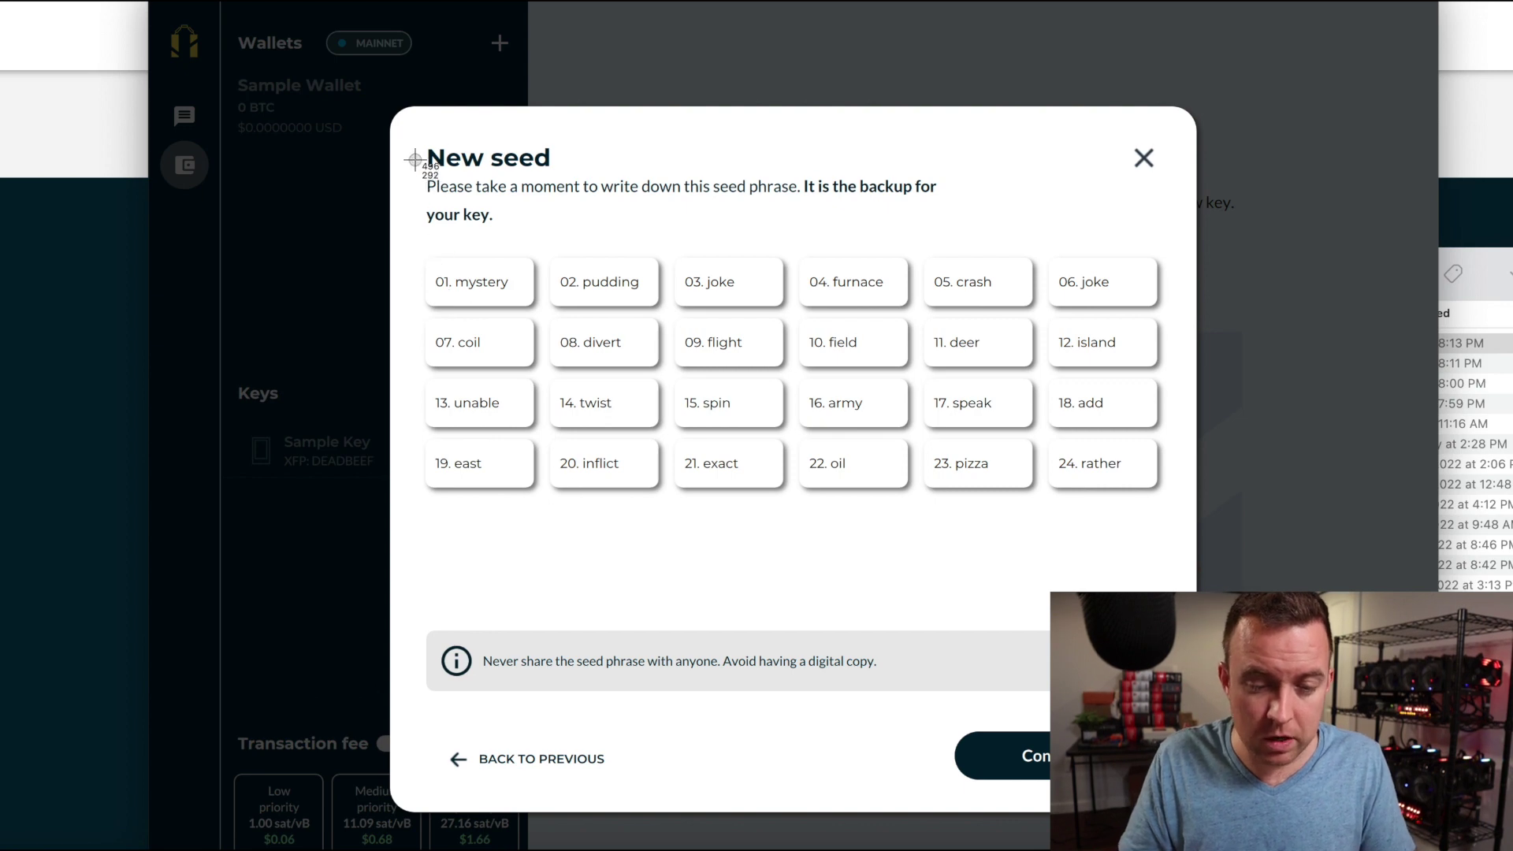
drag(411, 144, 1183, 542)
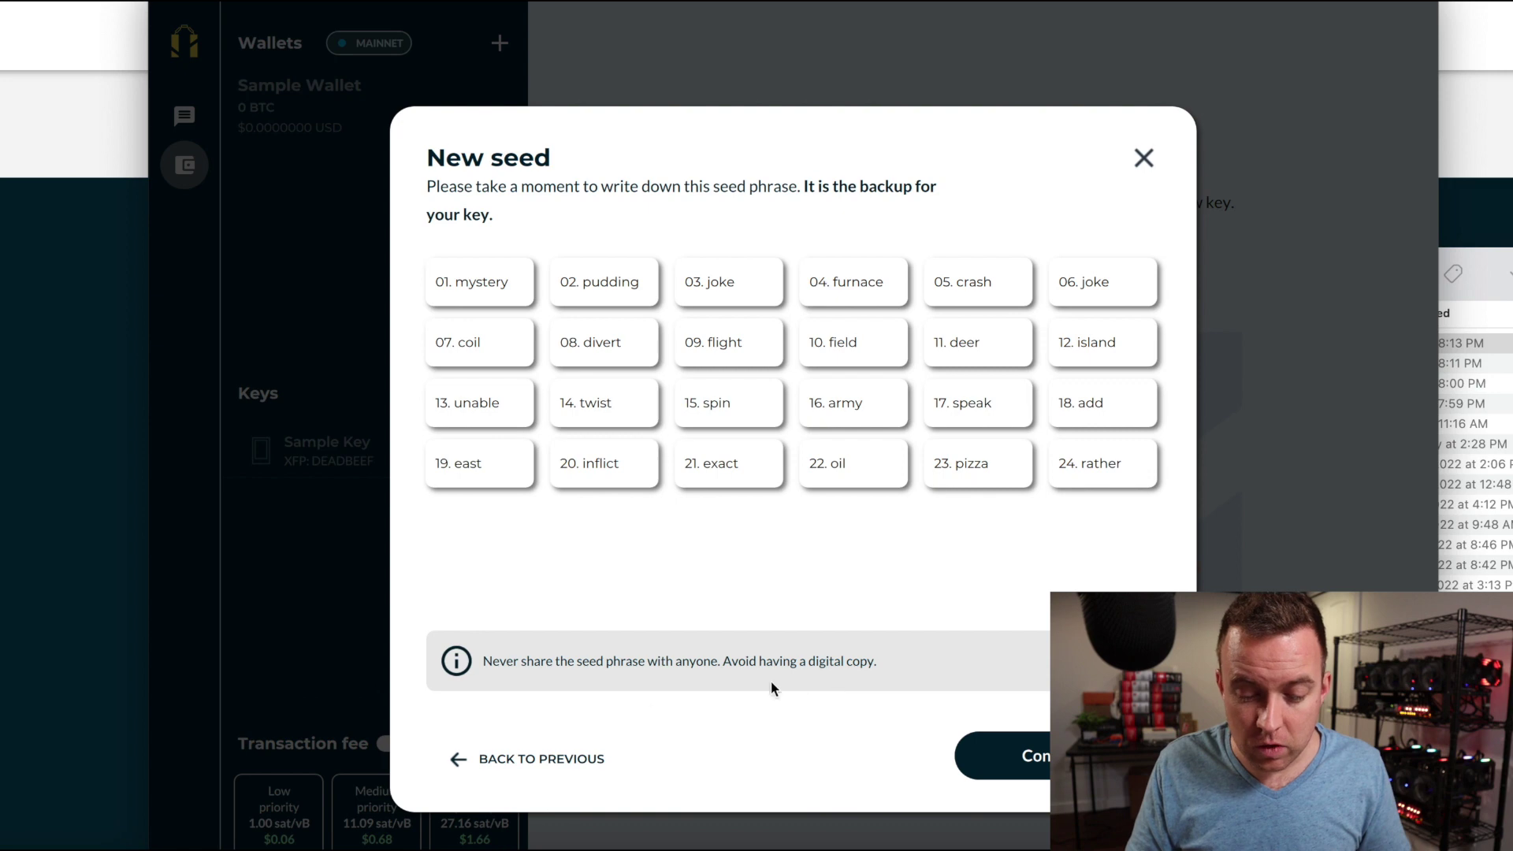
click(999, 744)
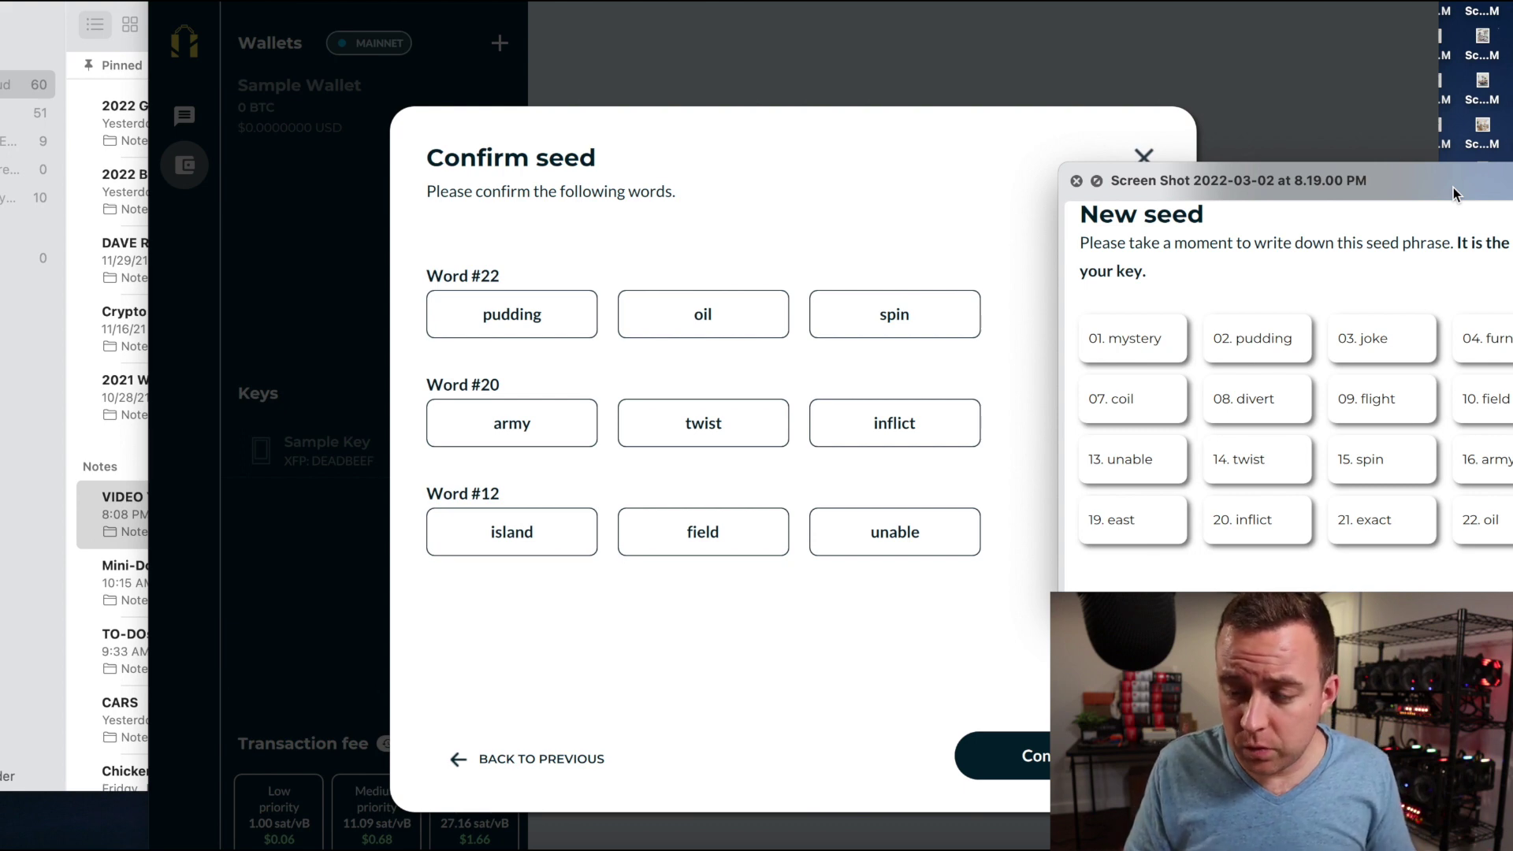
Using the seed screenshot, pick the correct words for Word #22 and Word #20.
drag(1453, 187, 1369, 149)
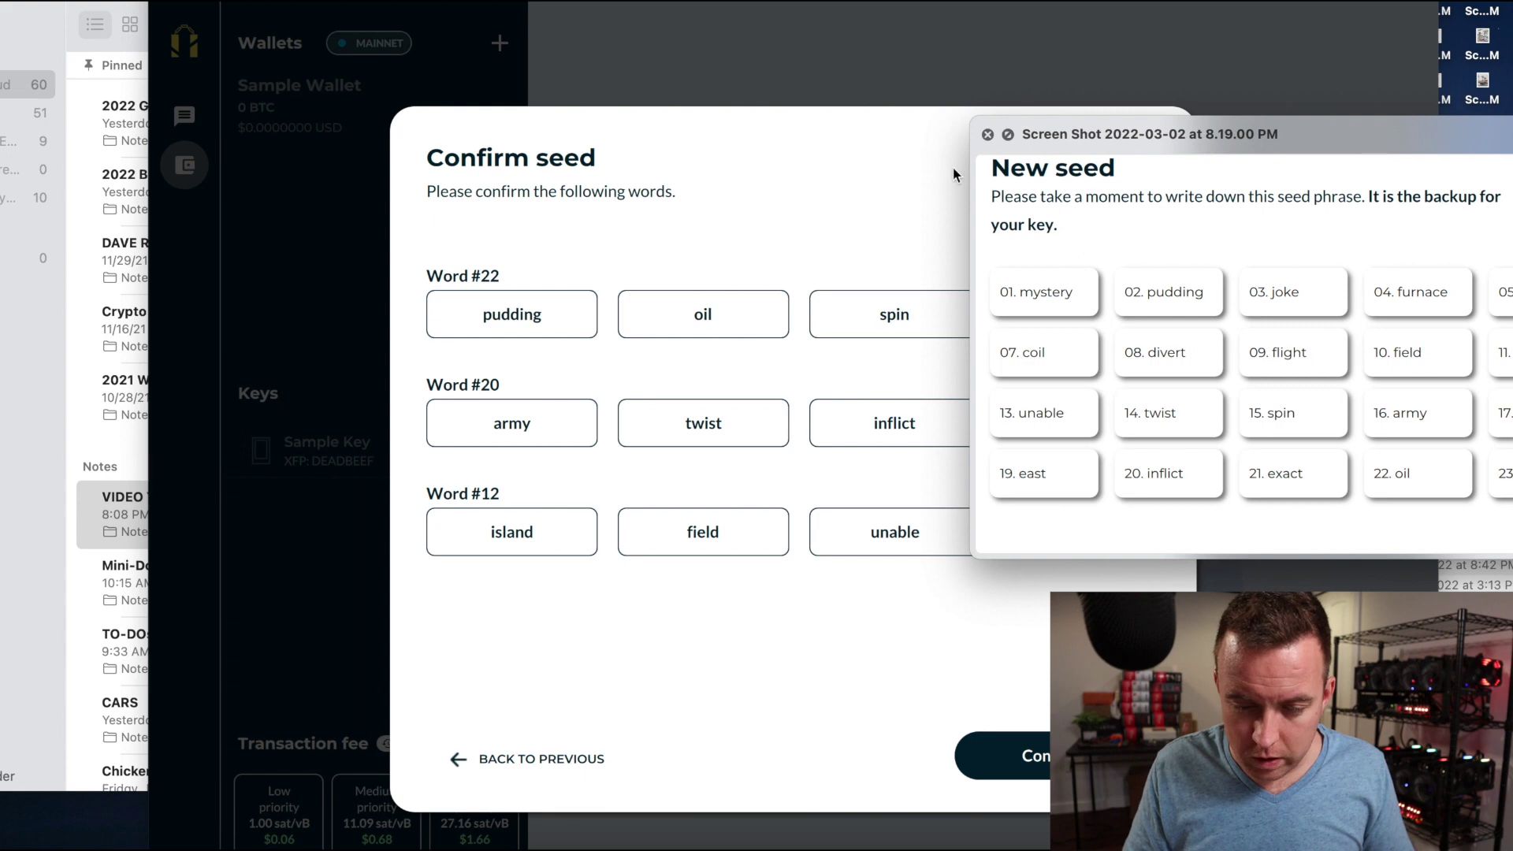
click(952, 168)
click(740, 313)
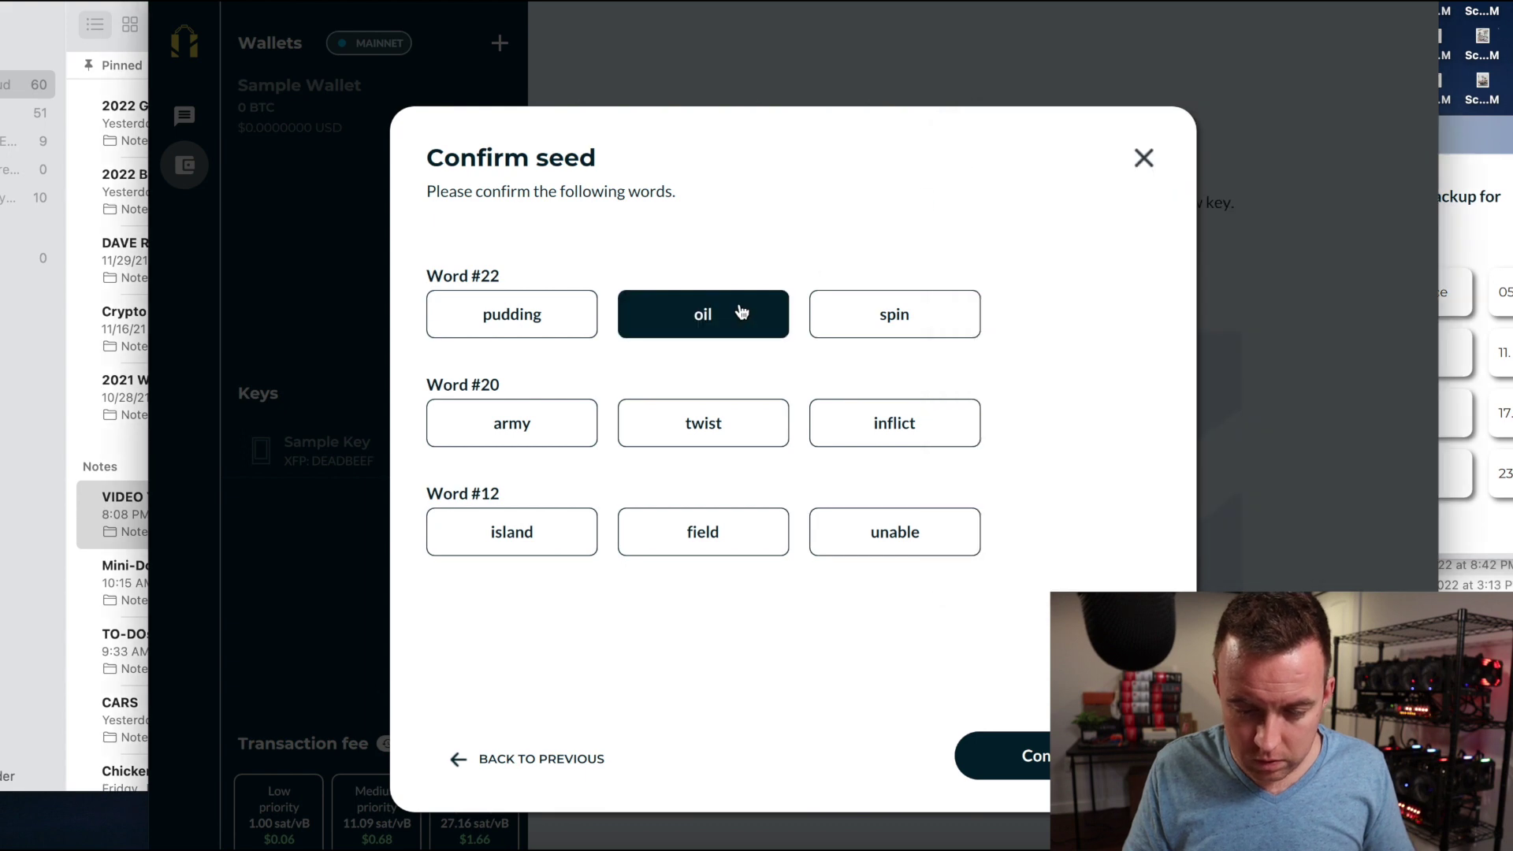
click(1464, 143)
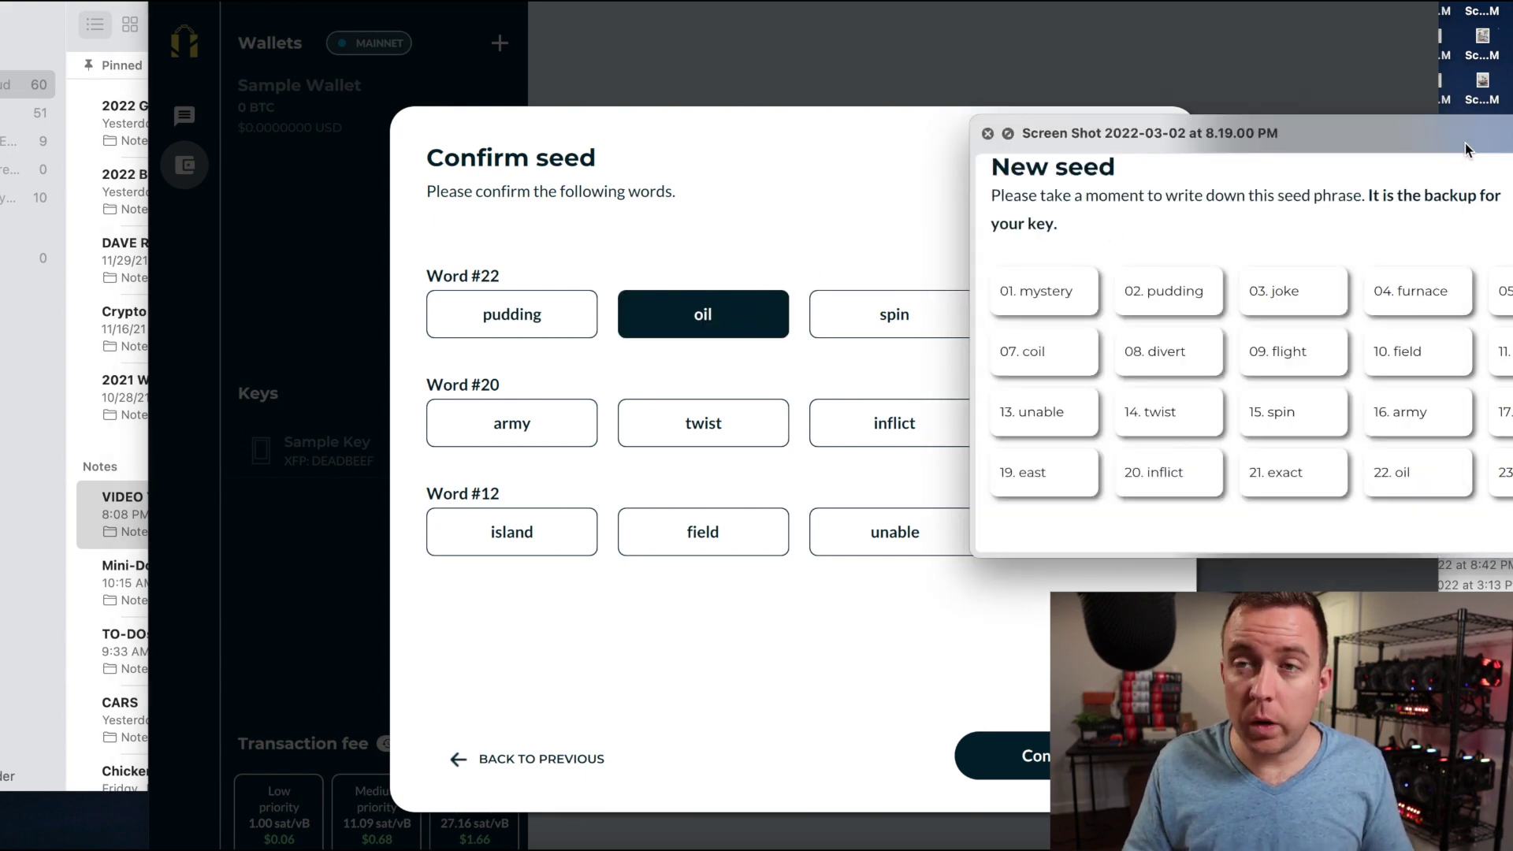
key(space)
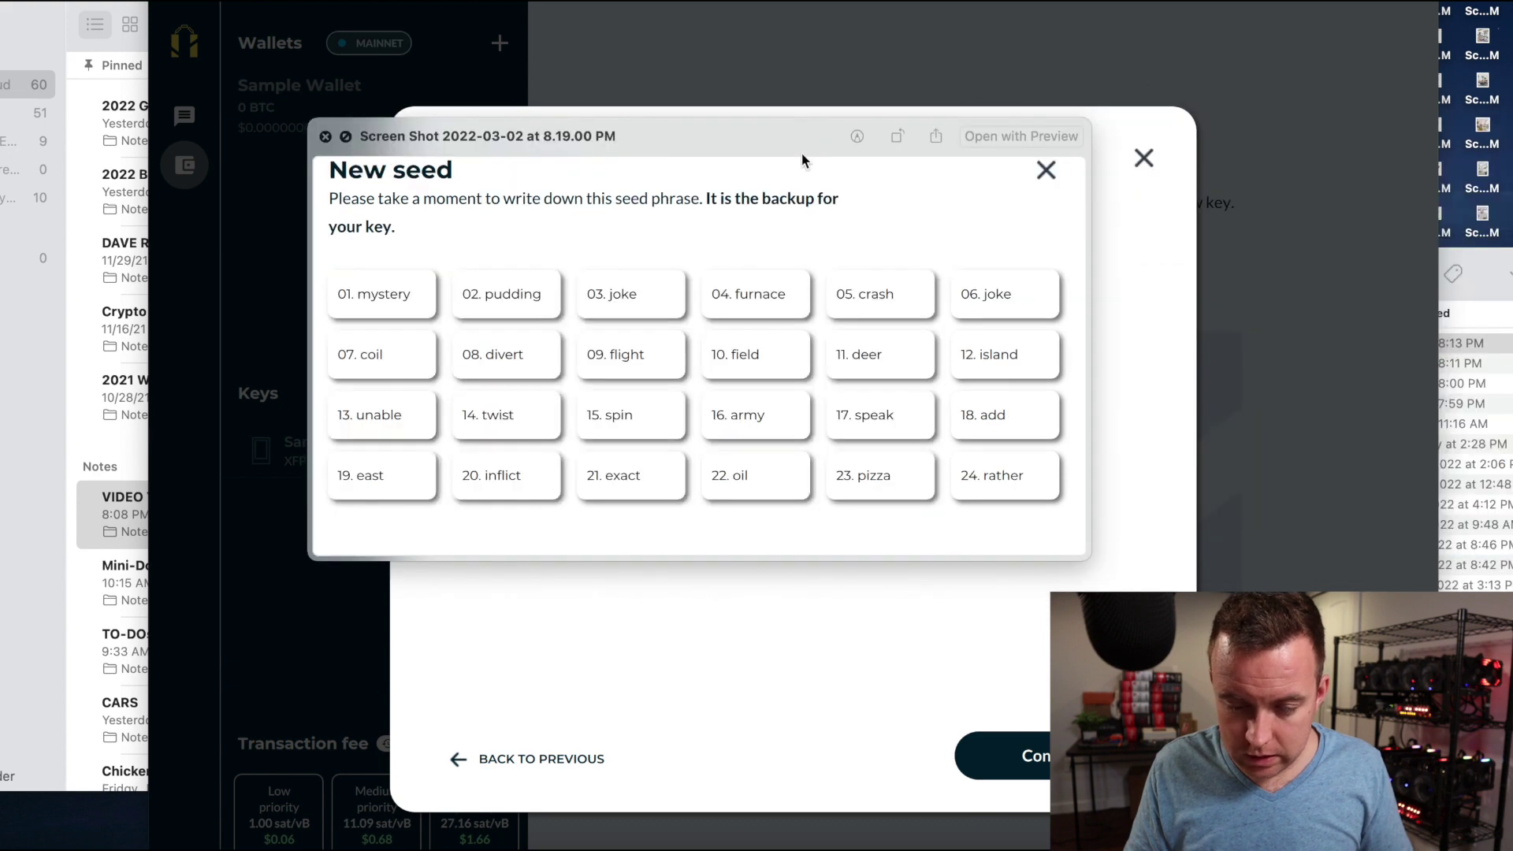
key(space)
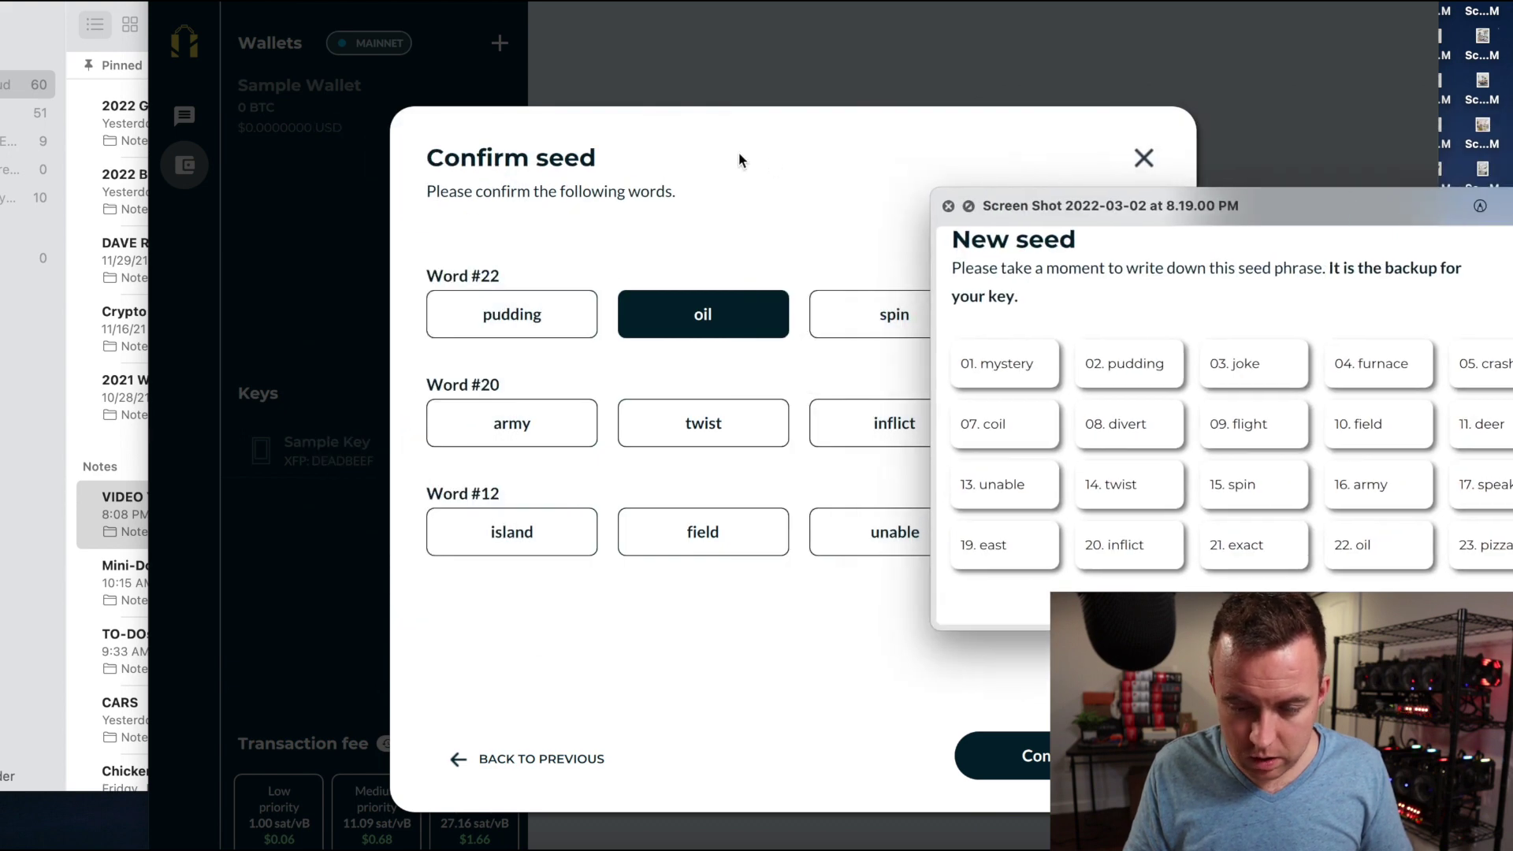
click(744, 169)
click(858, 433)
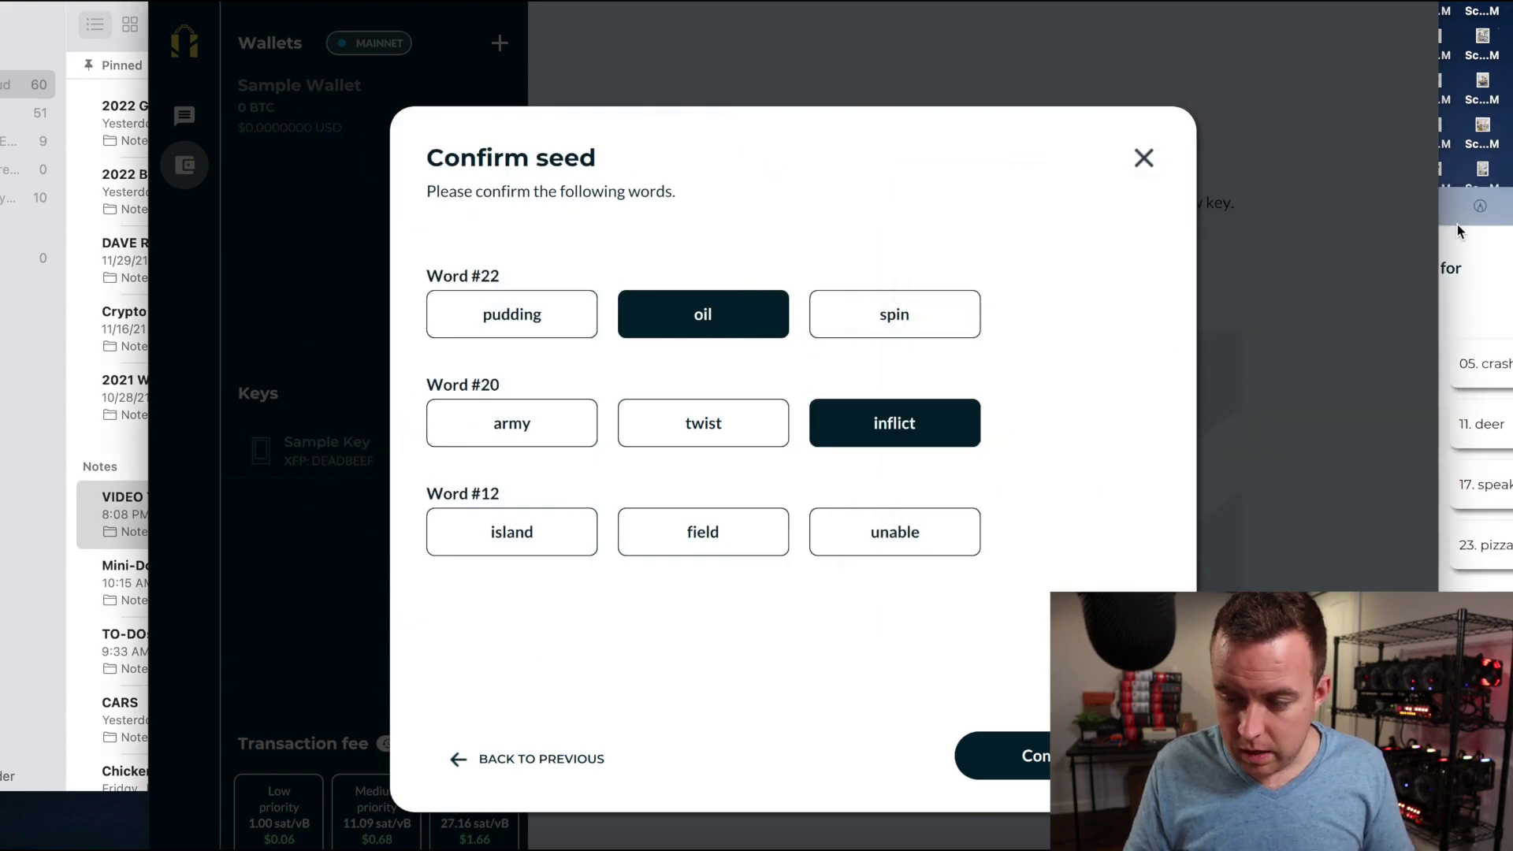
click(1458, 225)
drag(1372, 205, 1286, 189)
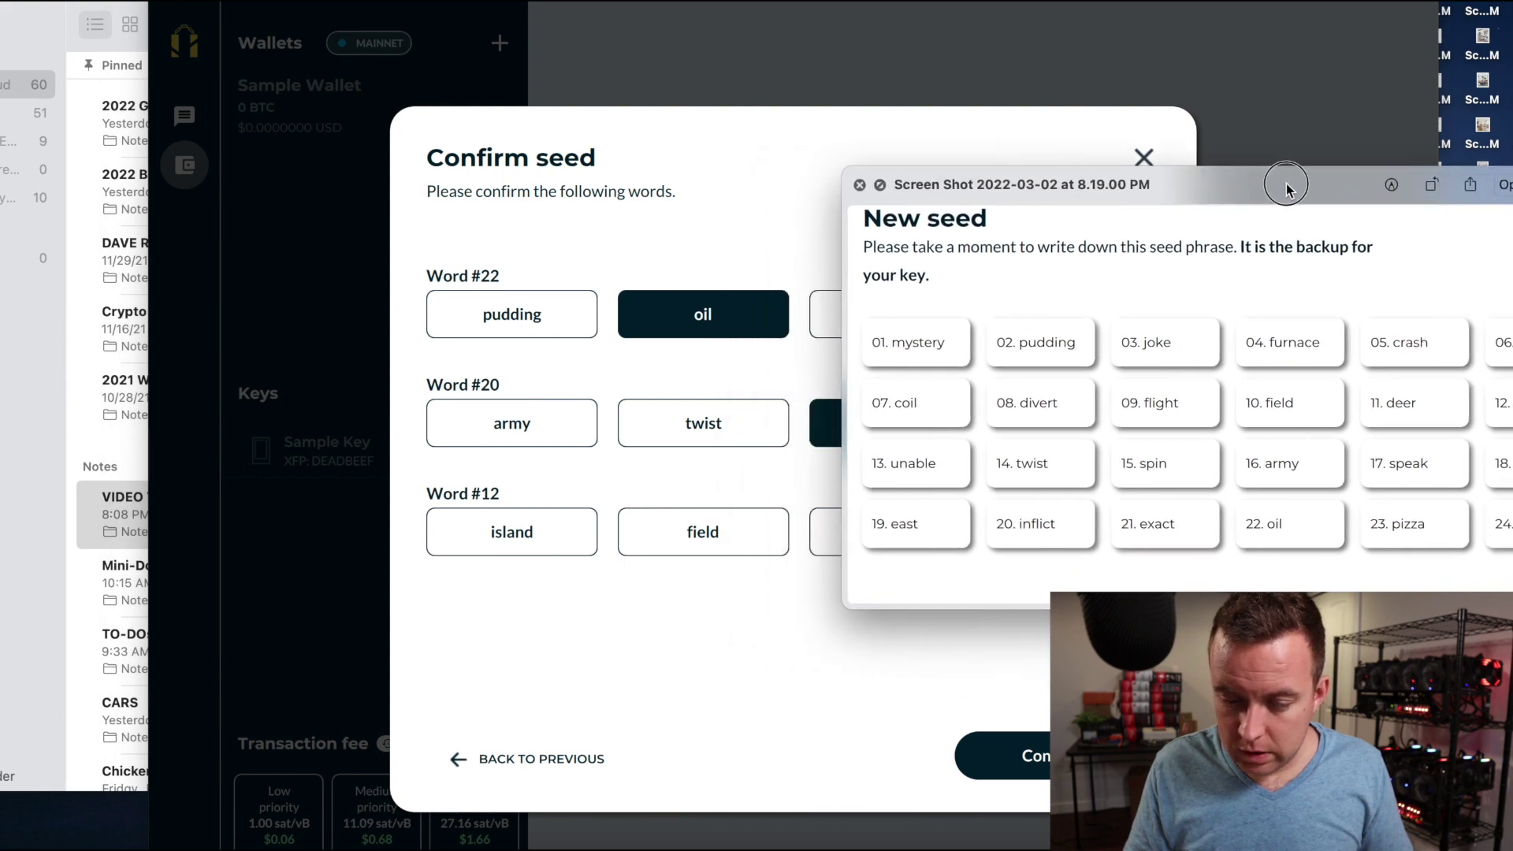
click(553, 565)
click(533, 555)
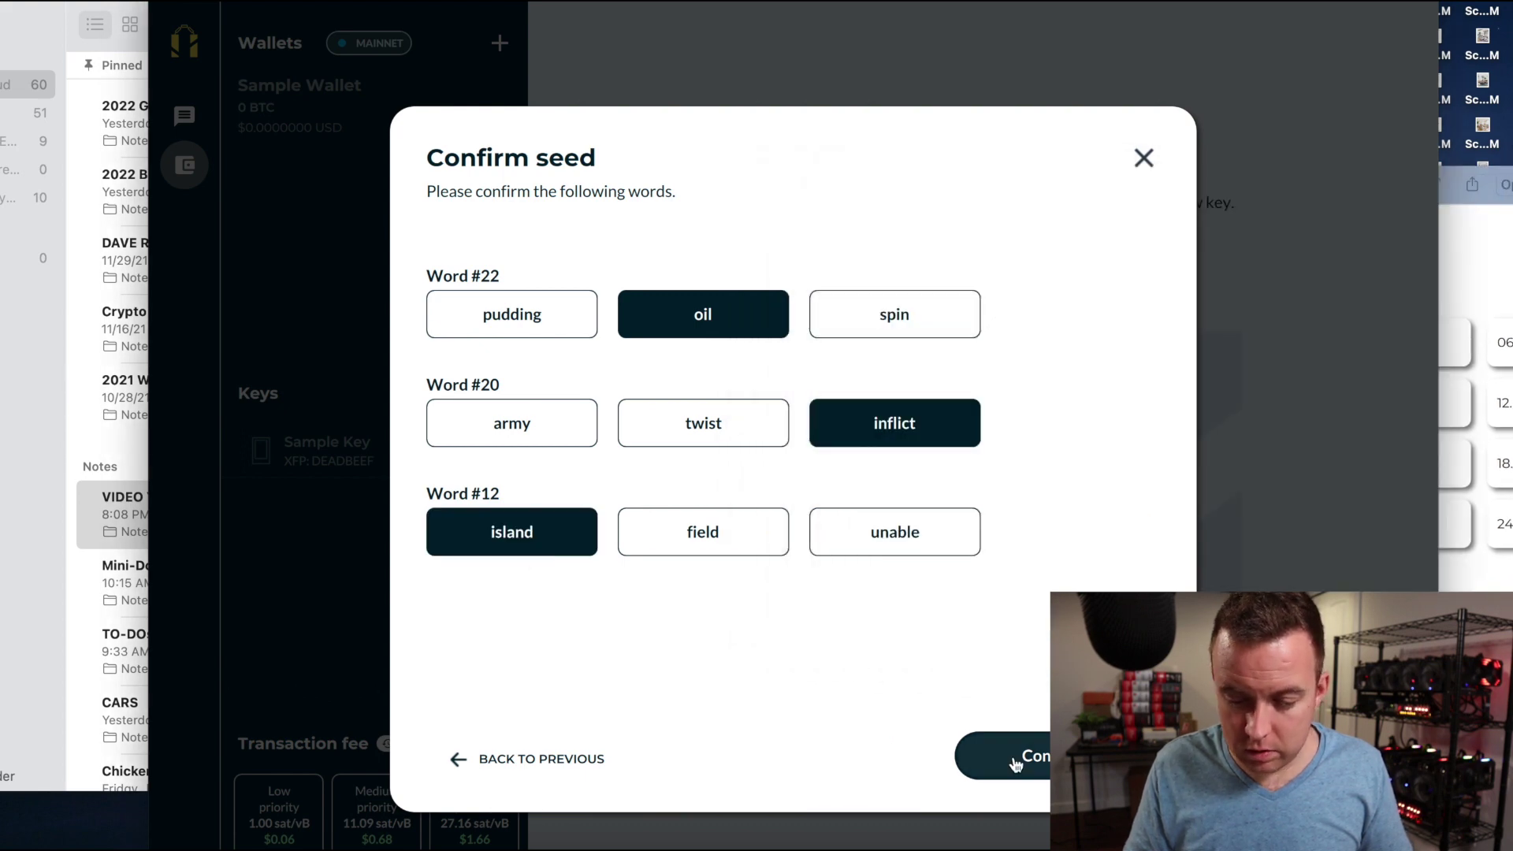
click(999, 748)
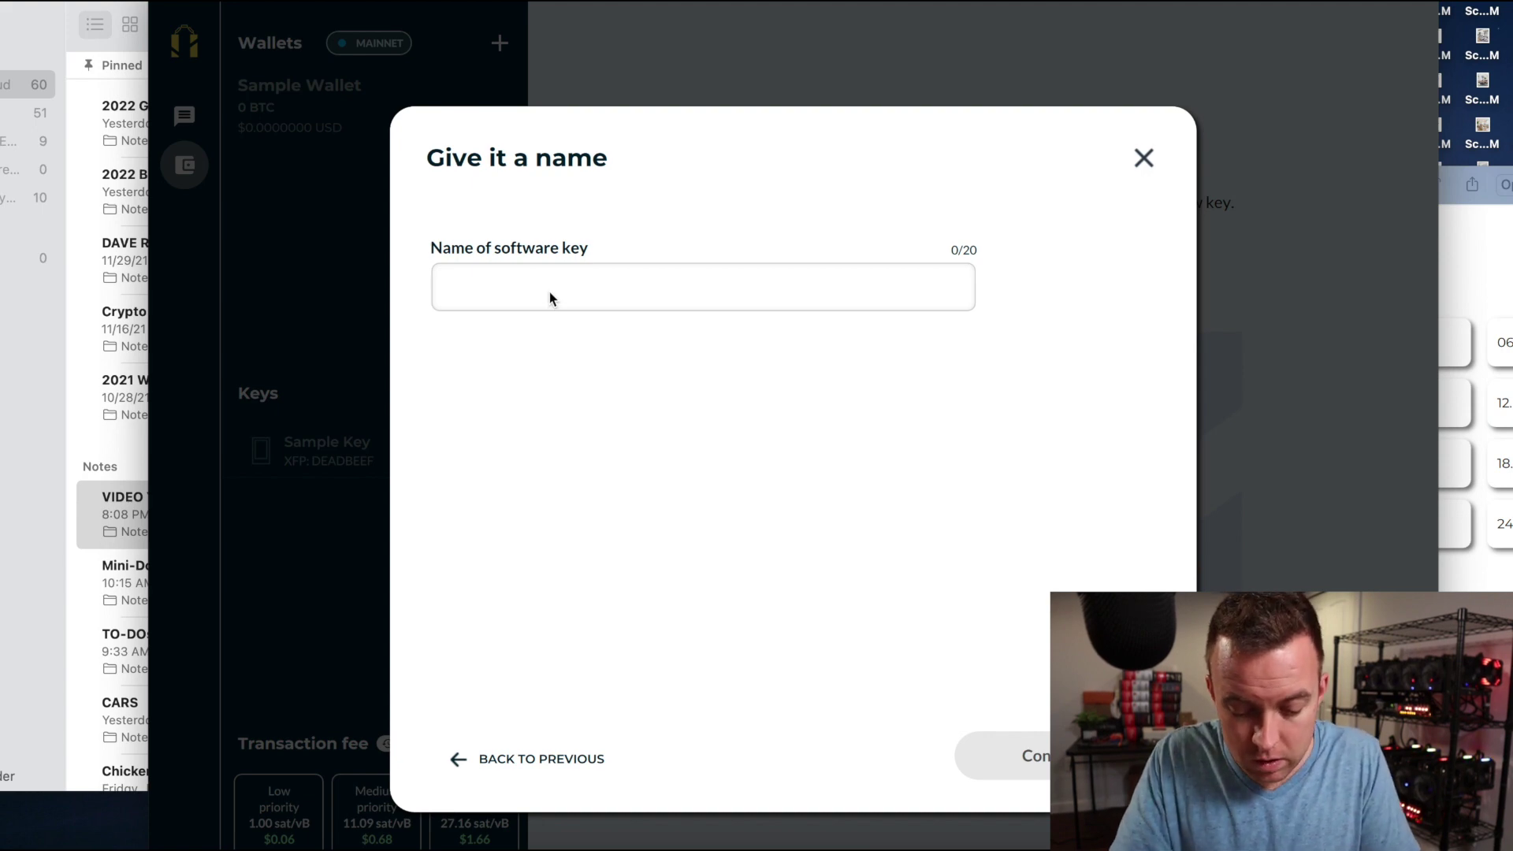
Name the new software key 'CryptoBlick TestKey1', fixing typos, and continue.
text(CryptoBBlic)
key(BackSpace)
key(BackSpace)
key(BackSpace)
key(BackSpace)
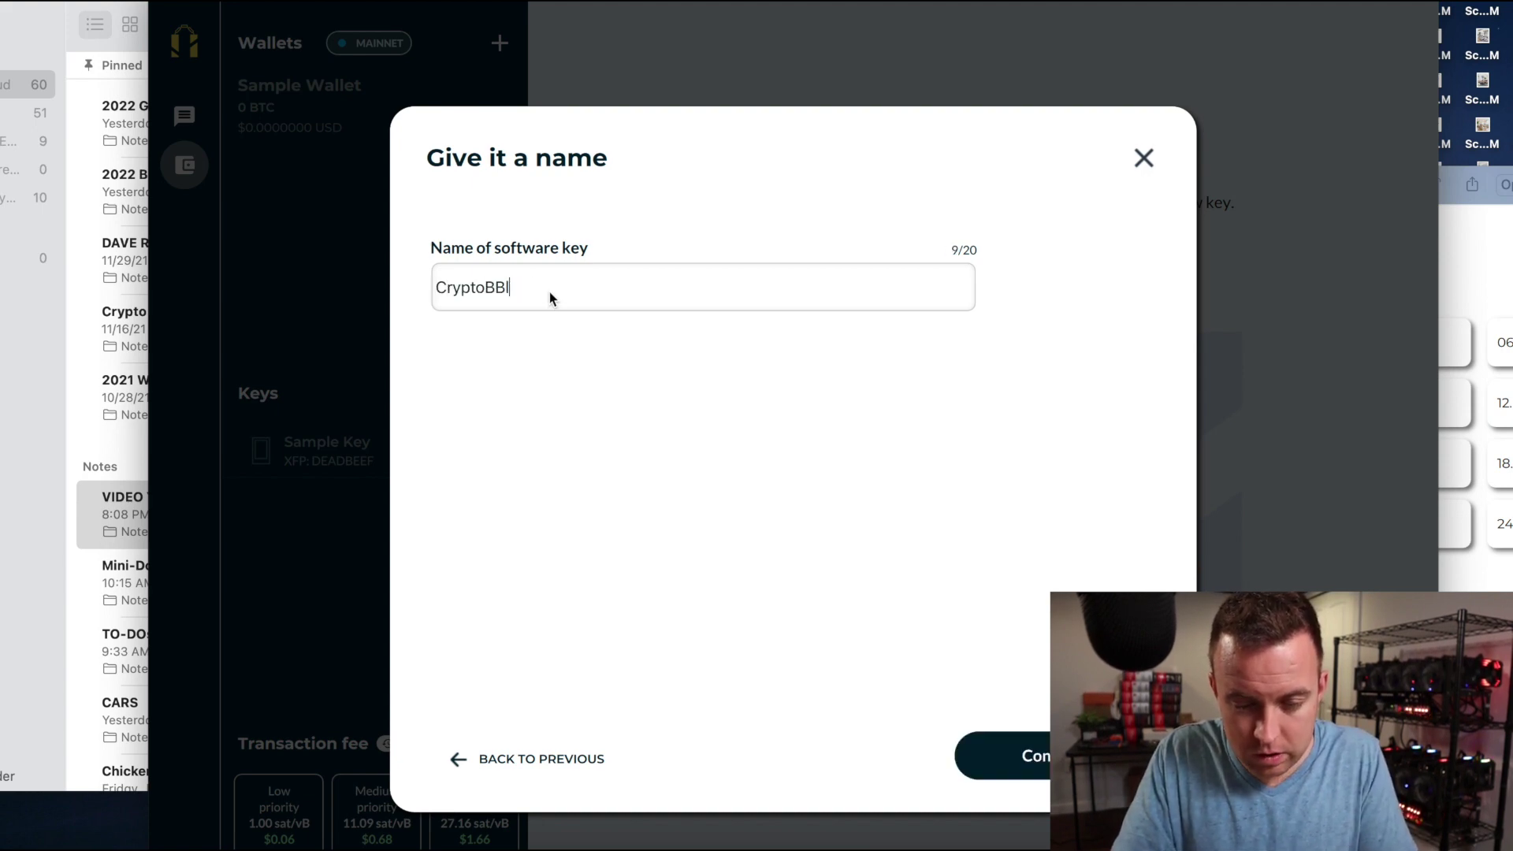
text(lick Test)
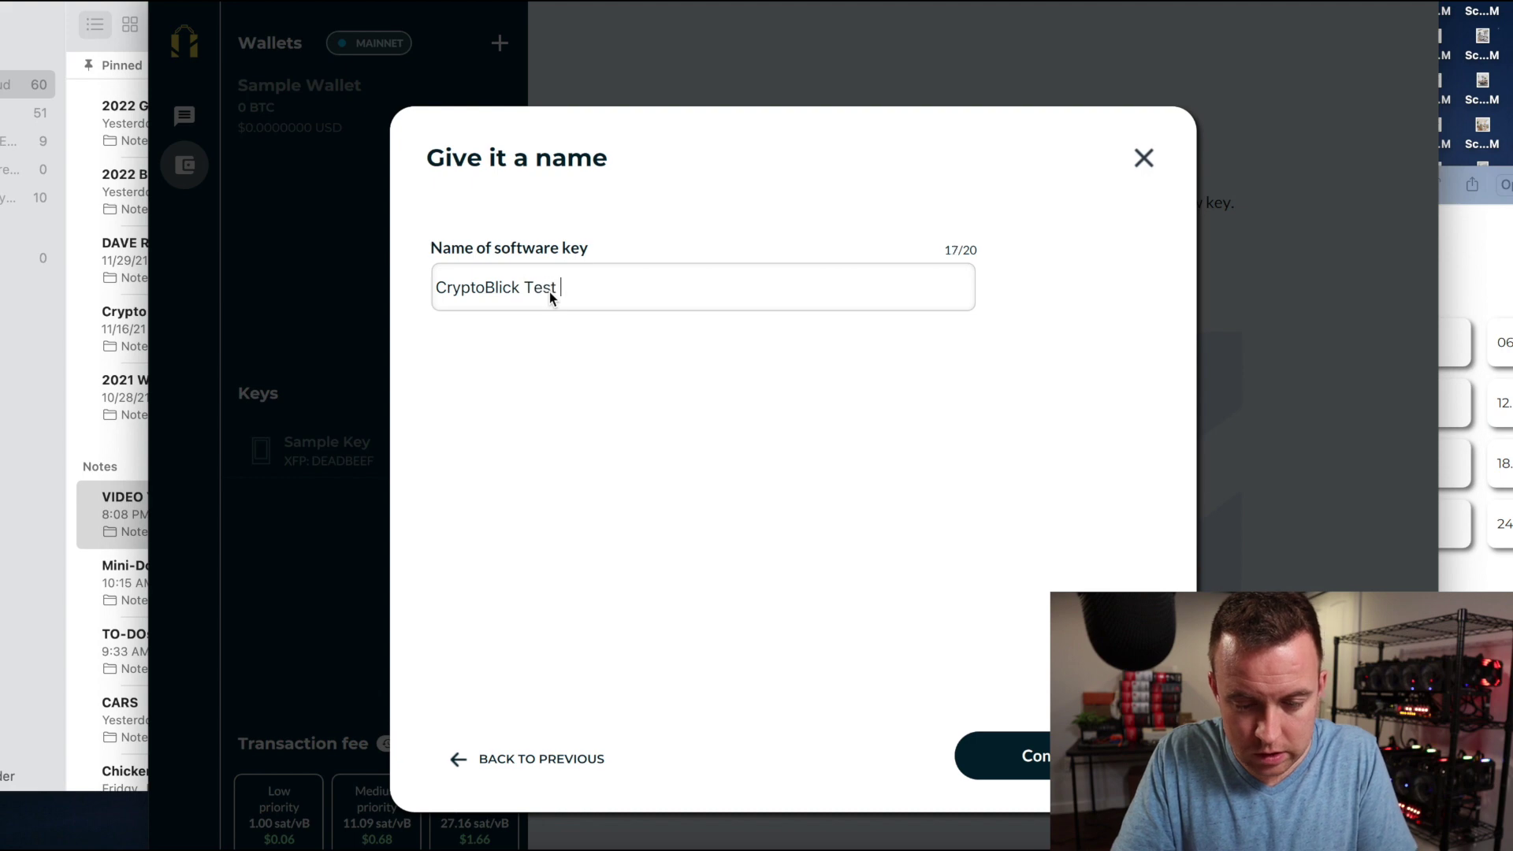
text( Key)
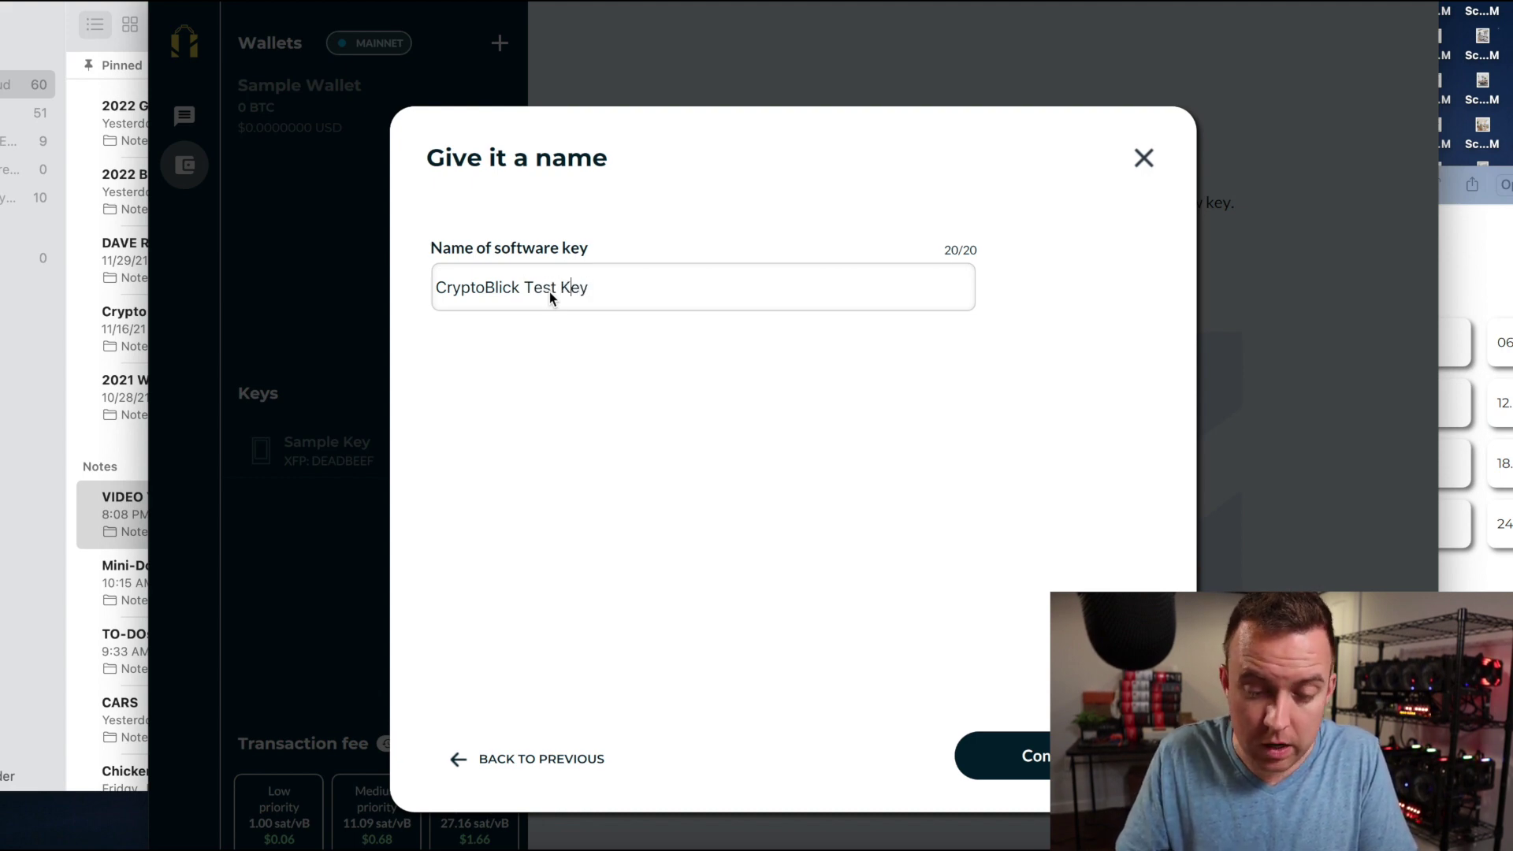
key(BackSpace)
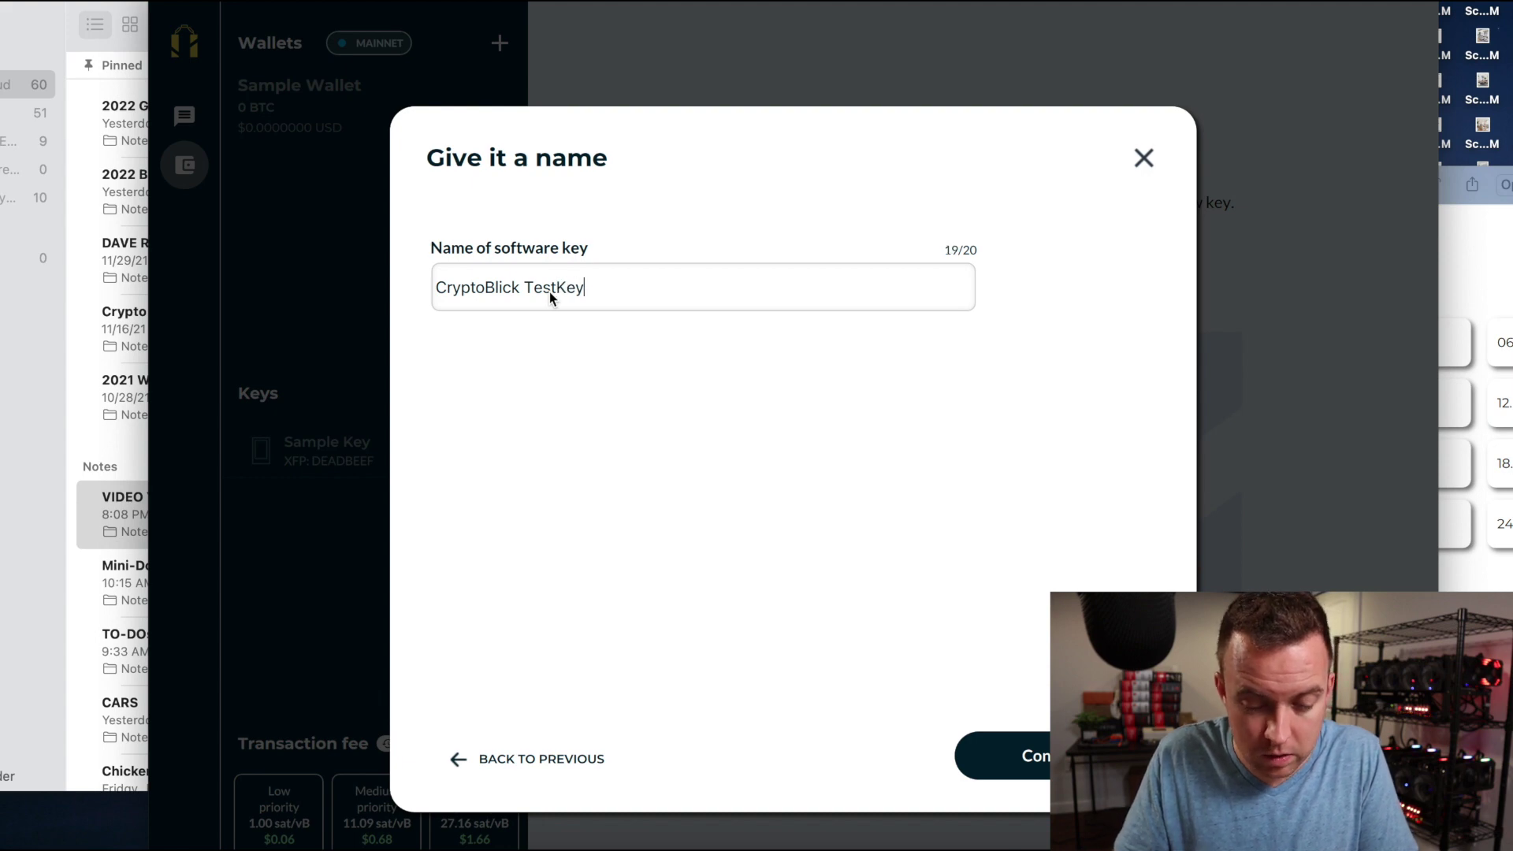
text(1)
click(977, 756)
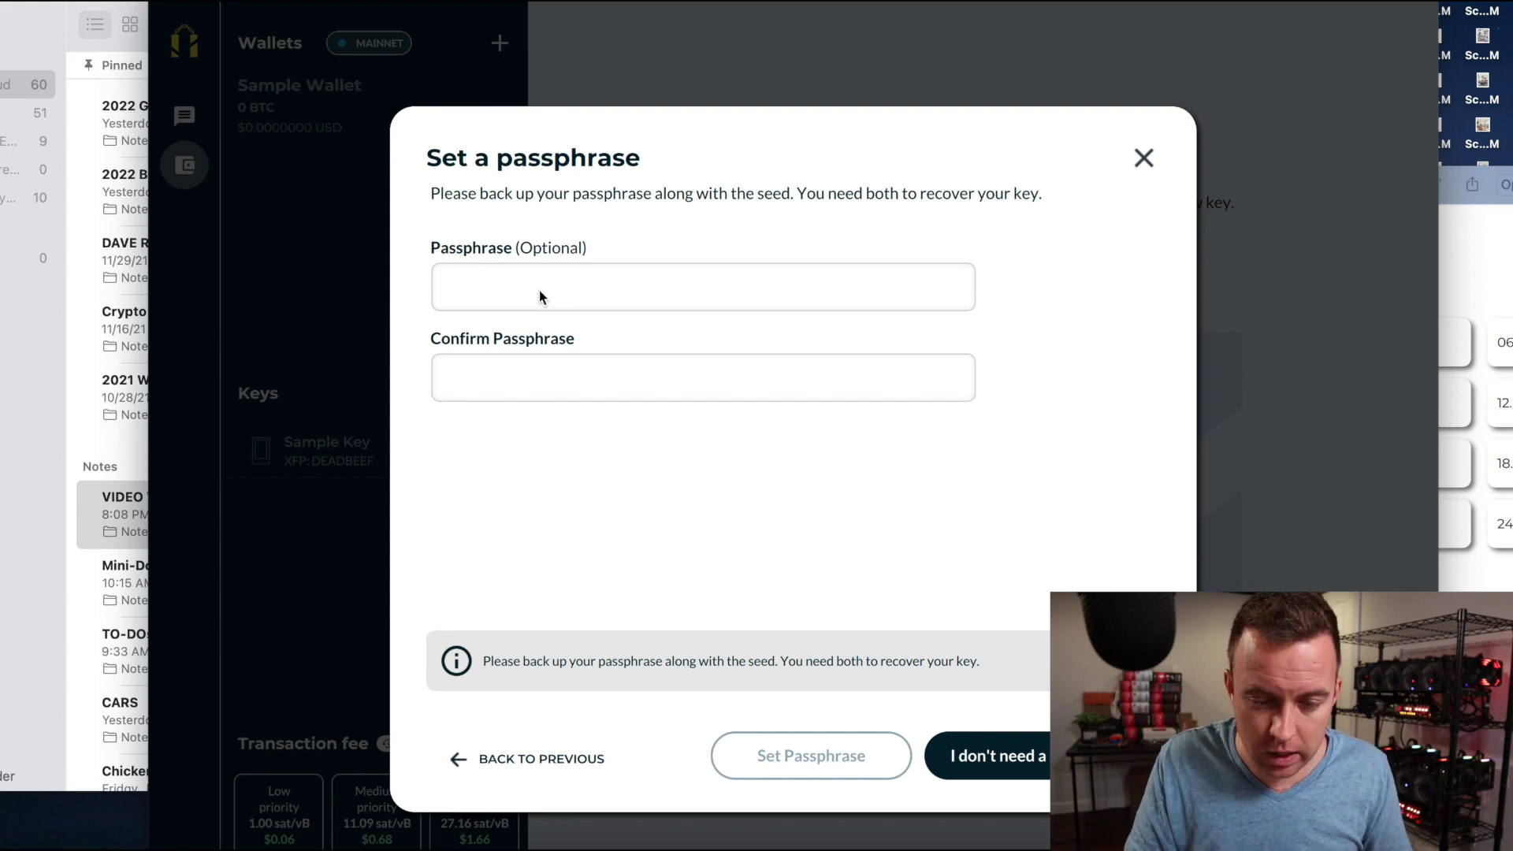
Enter and confirm a passphrase for the new key and save it.
click(505, 292)
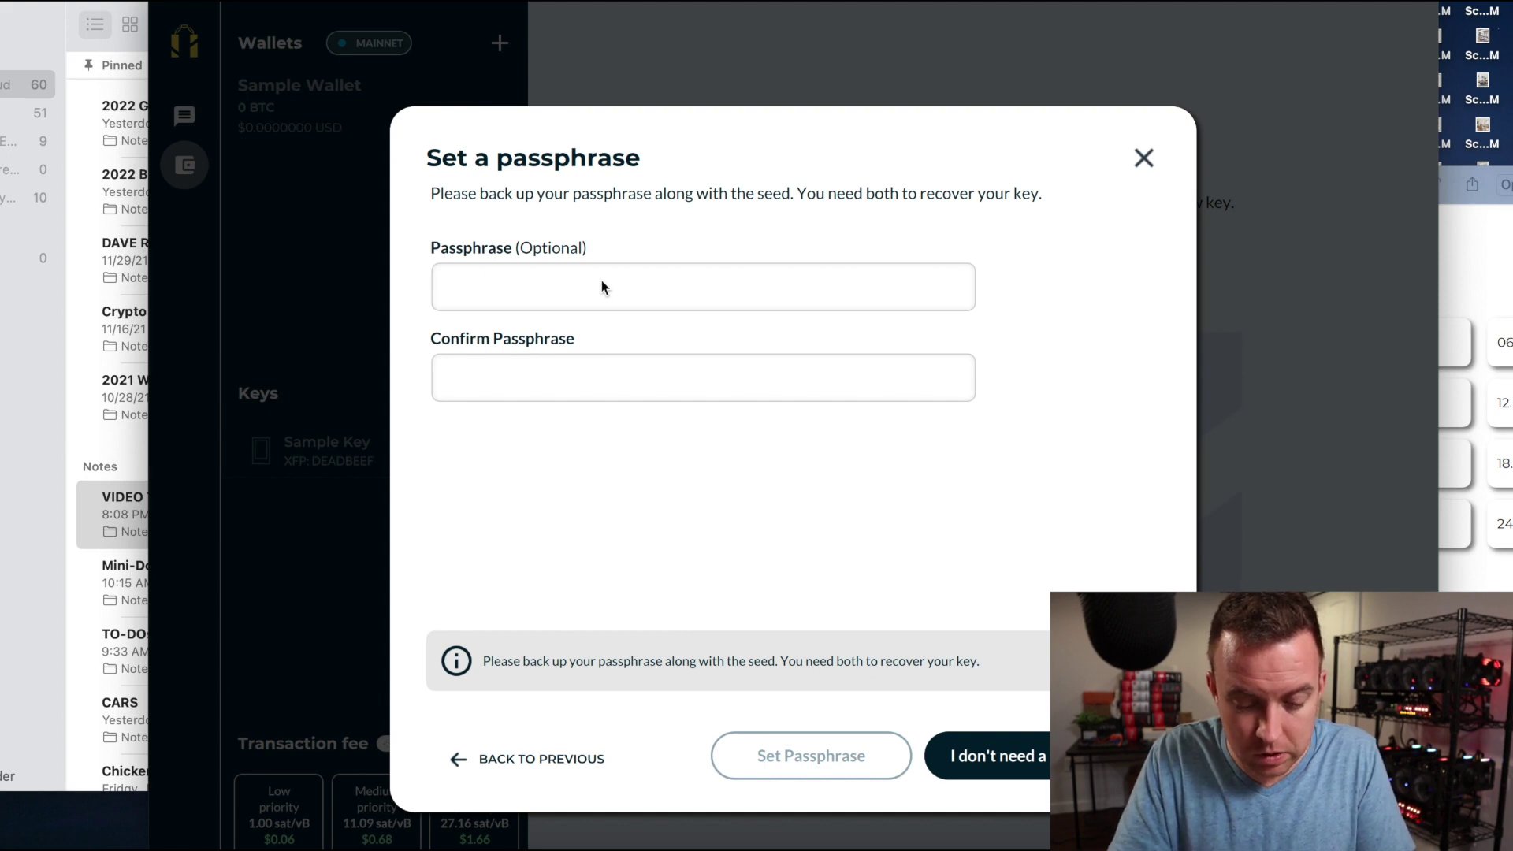
text(•••••••)
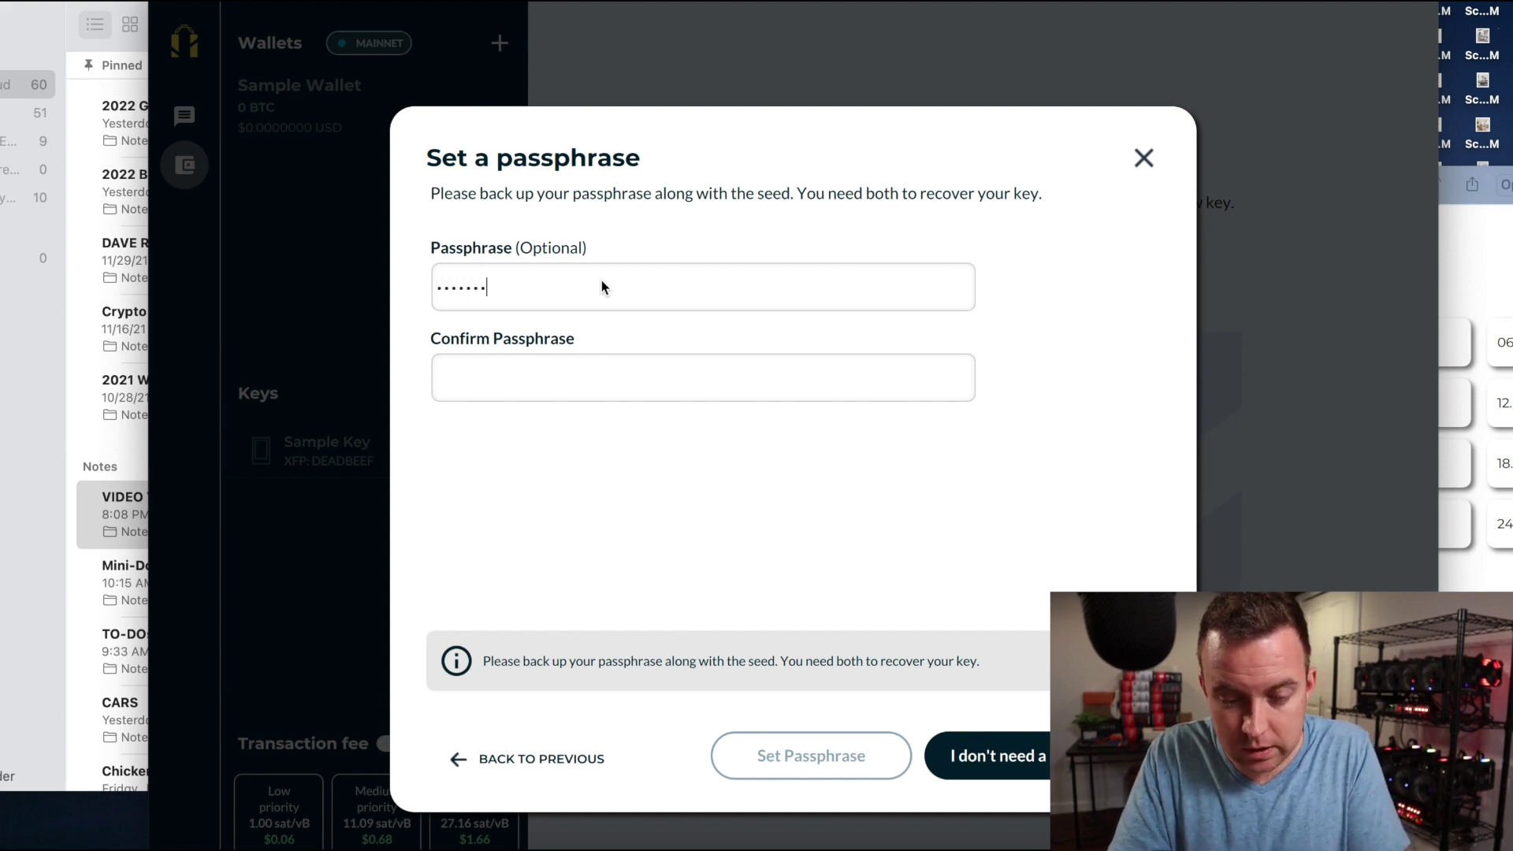
text(•••••••)
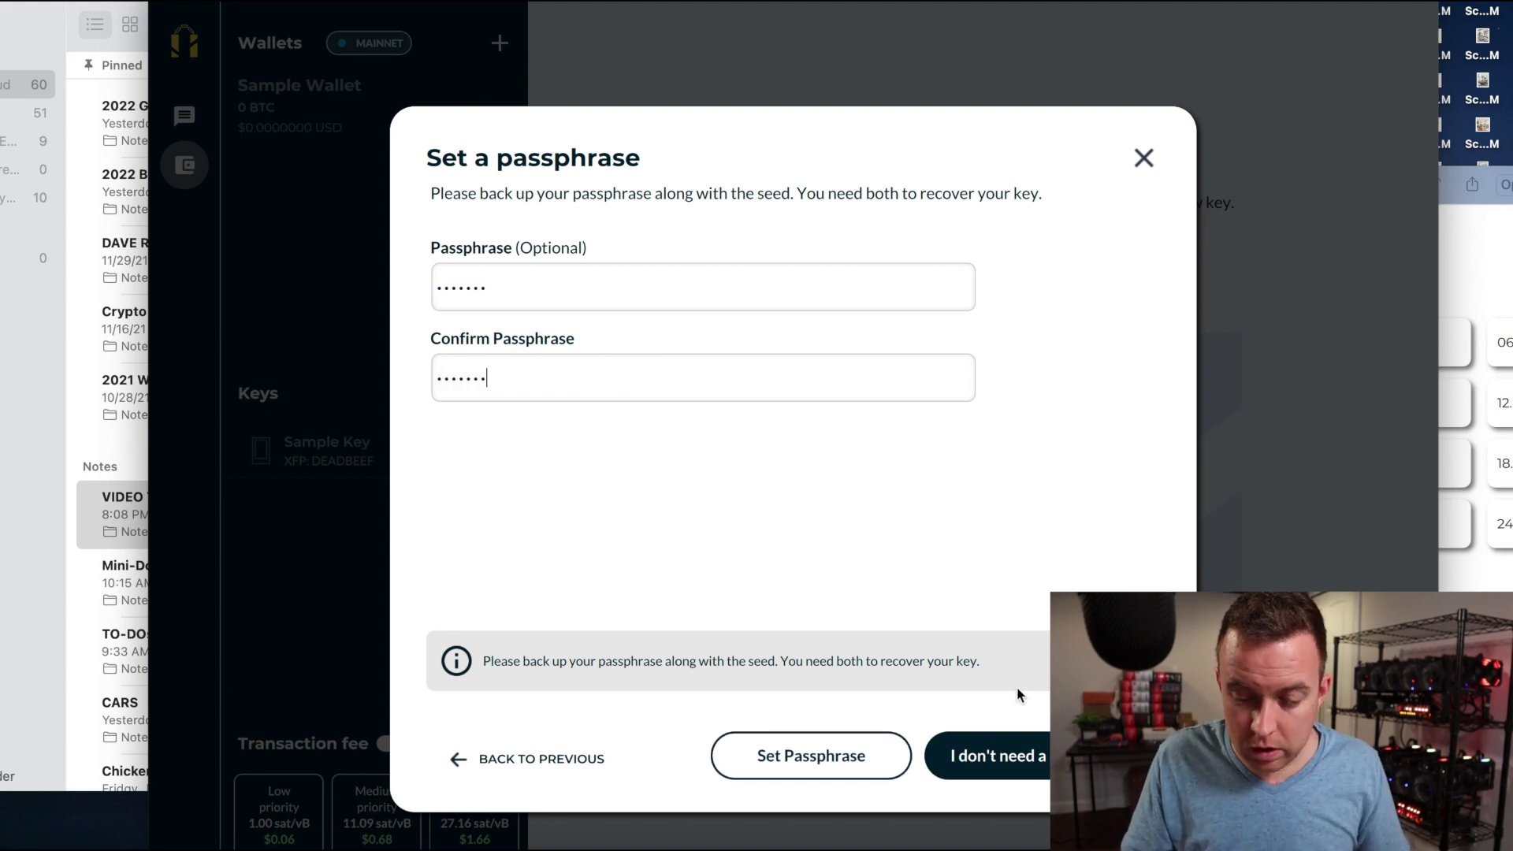
click(844, 754)
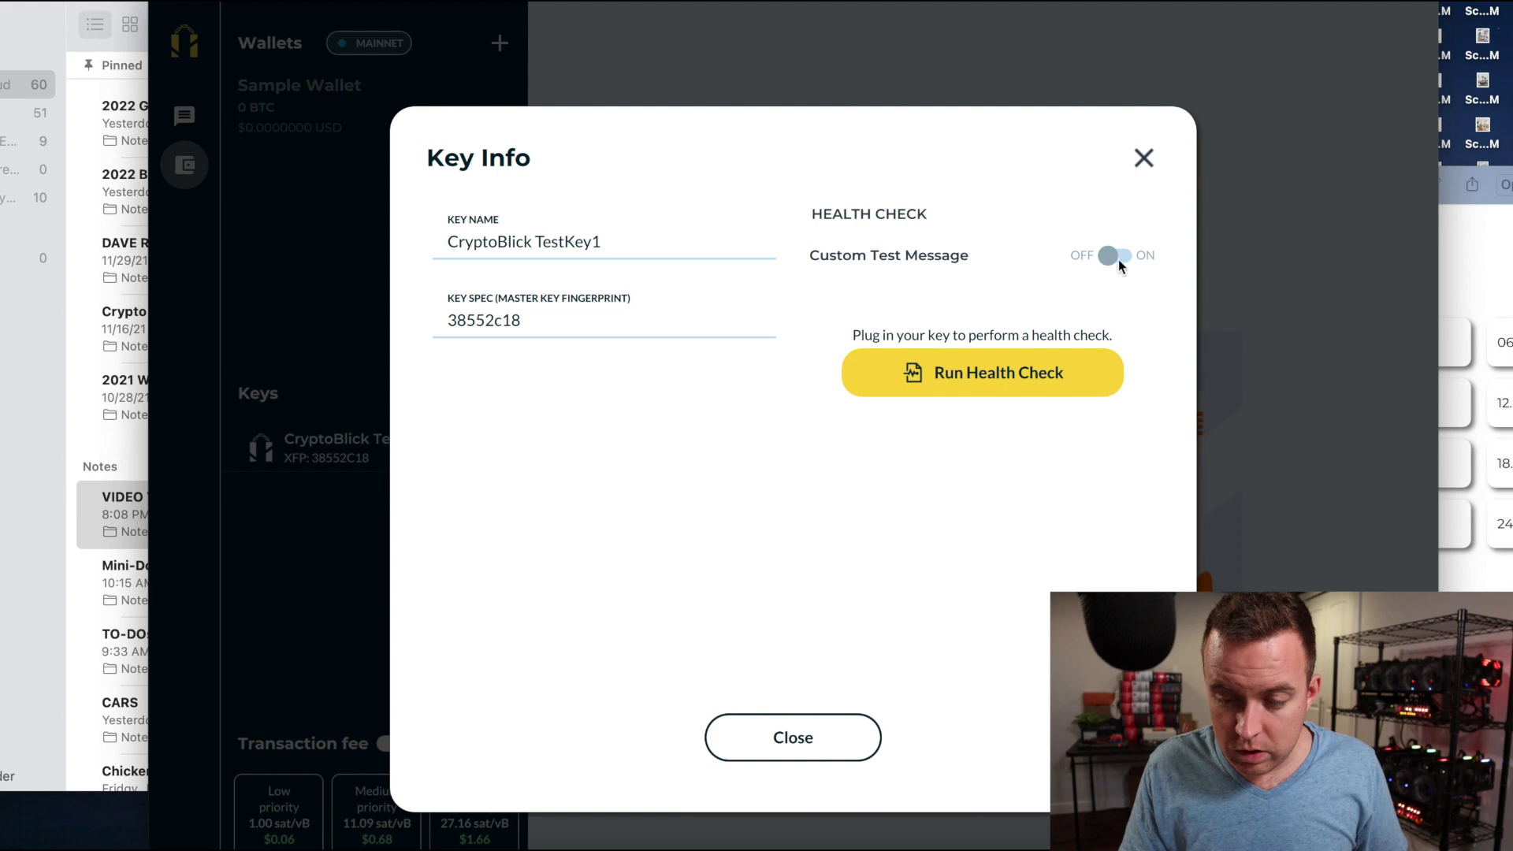
Run a health check on the key with its passphrase, then confirm and close.
click(905, 386)
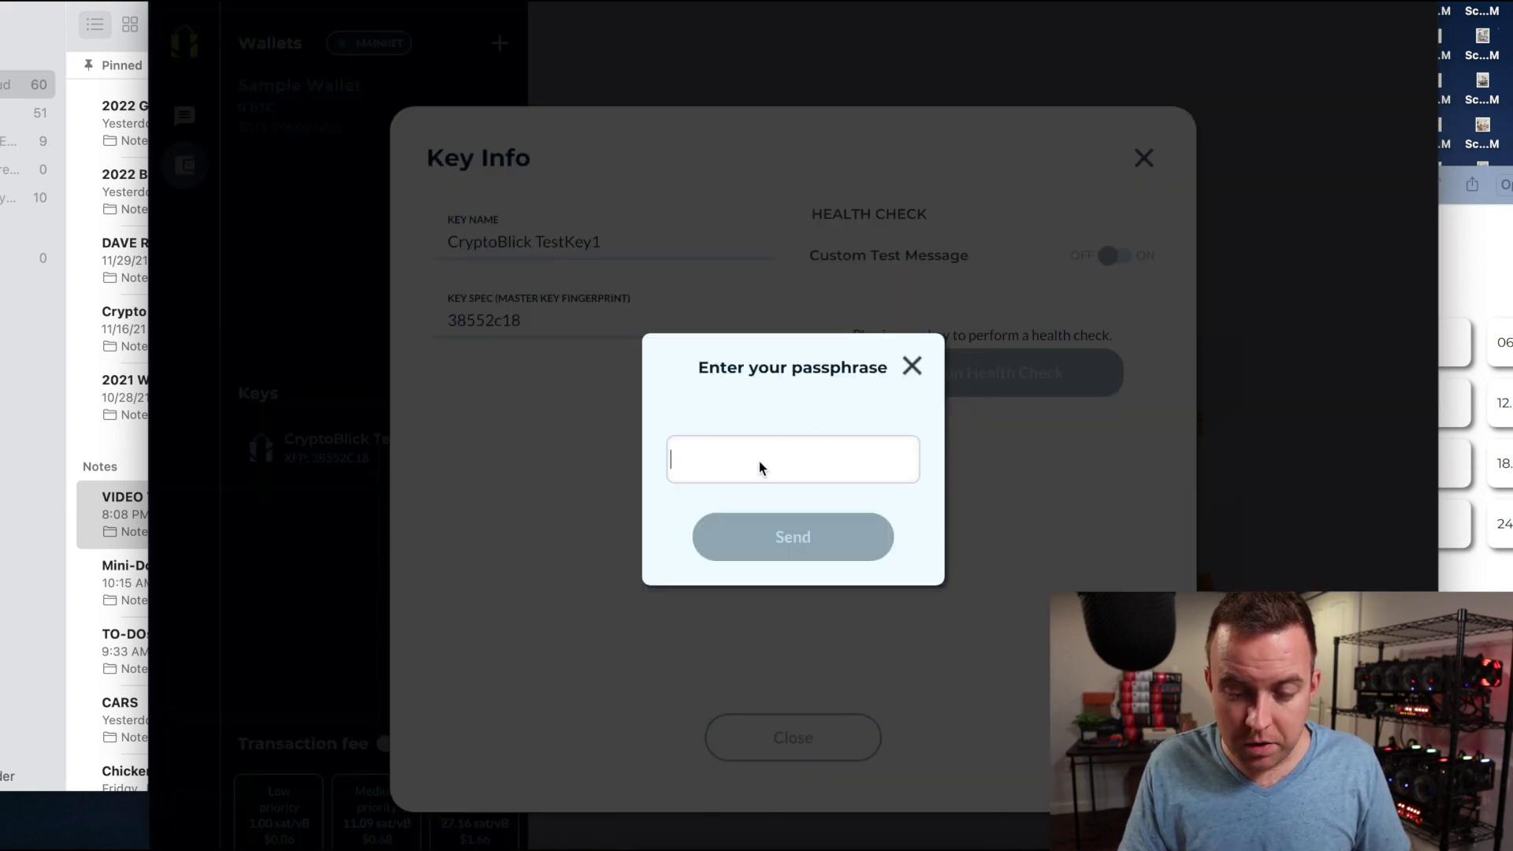
text(•••••••)
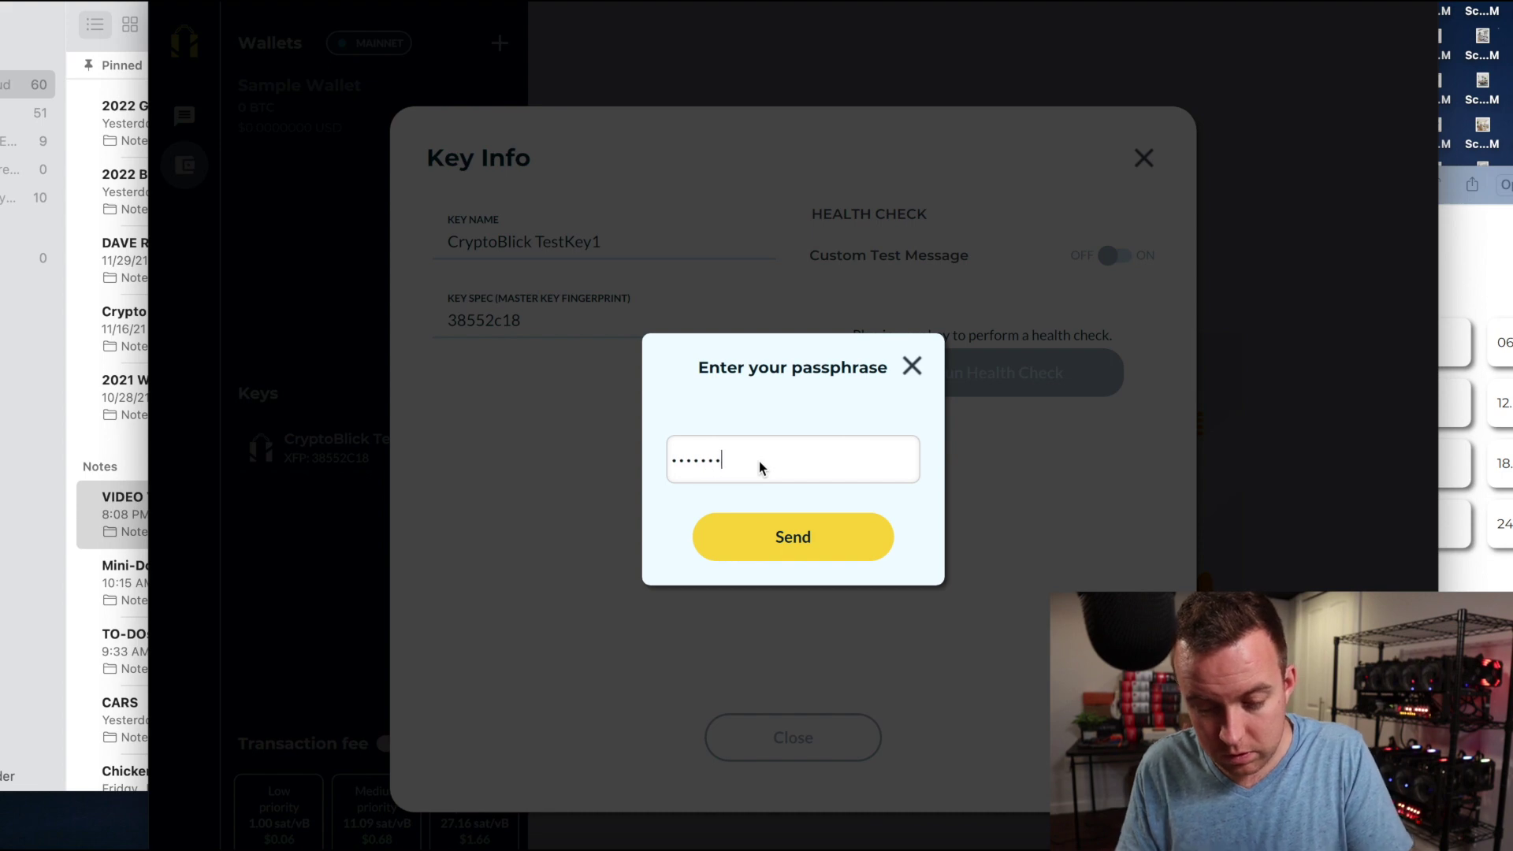
click(761, 526)
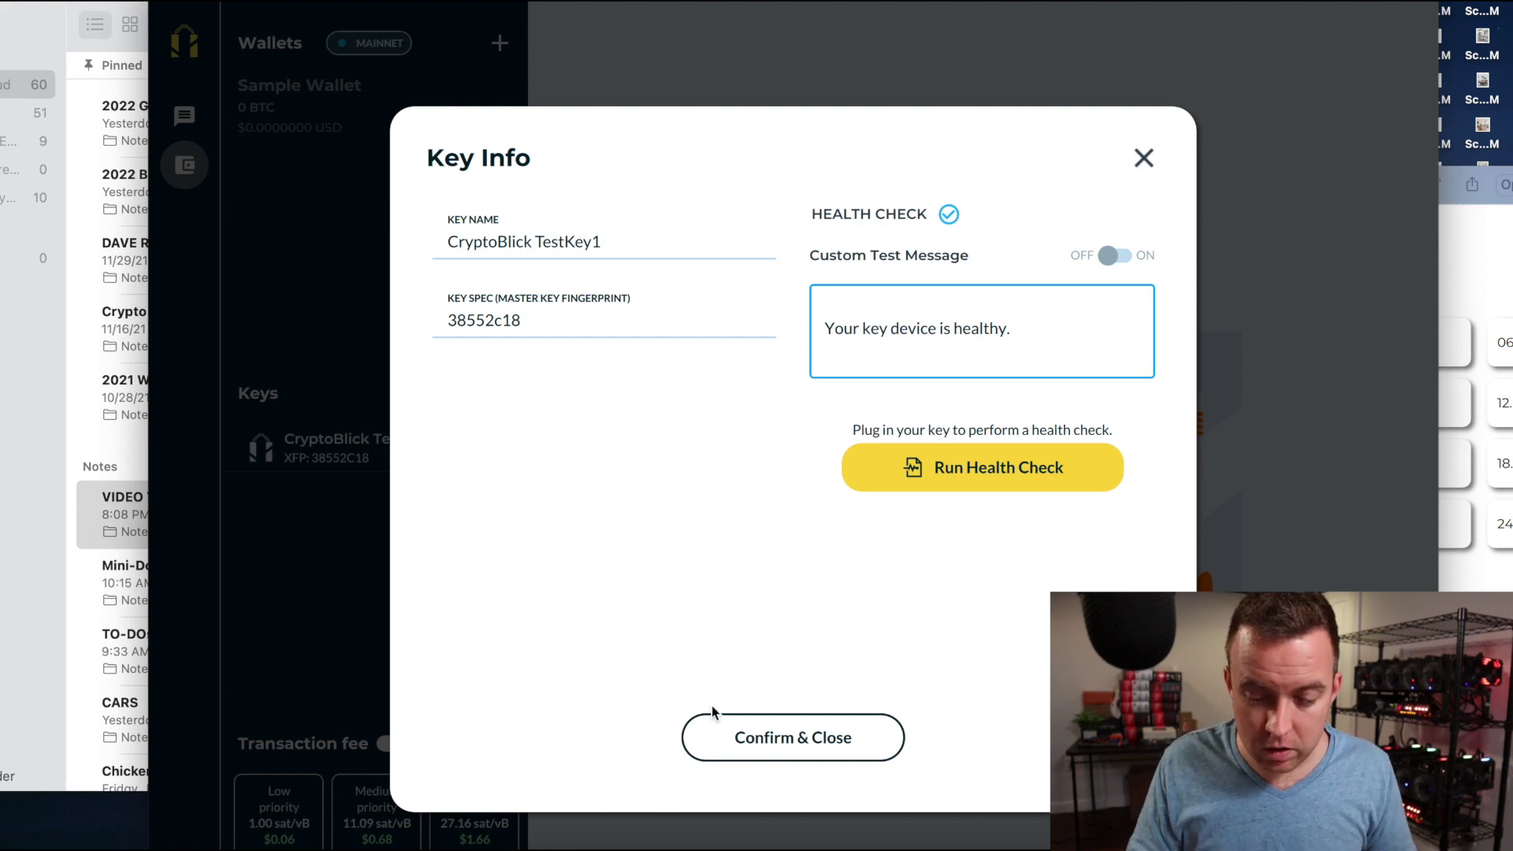
click(713, 755)
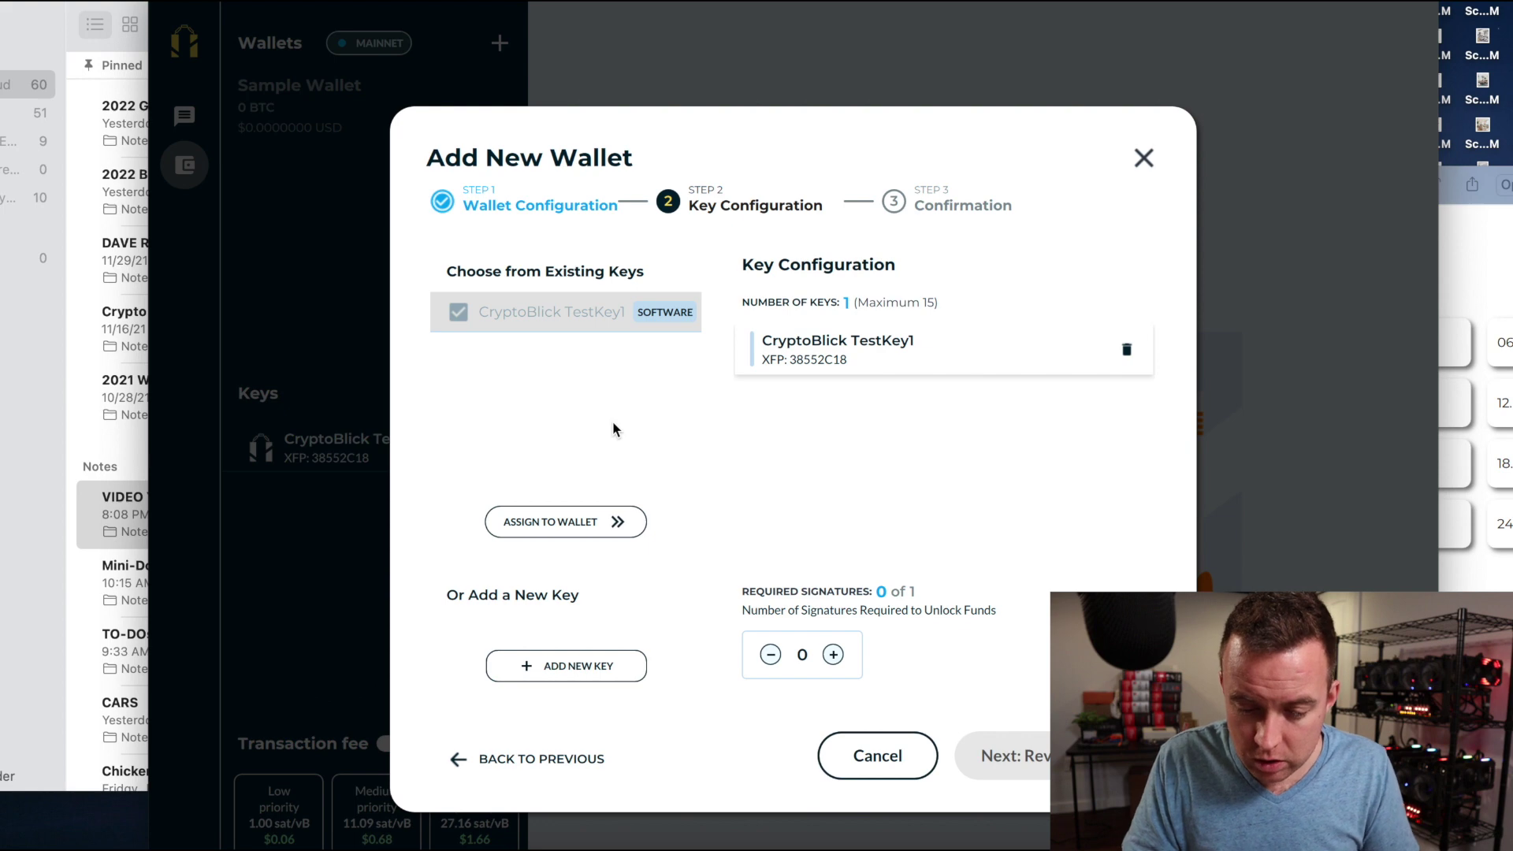
Raise required signatures to 1 of 1 and proceed to the Review summary.
click(833, 654)
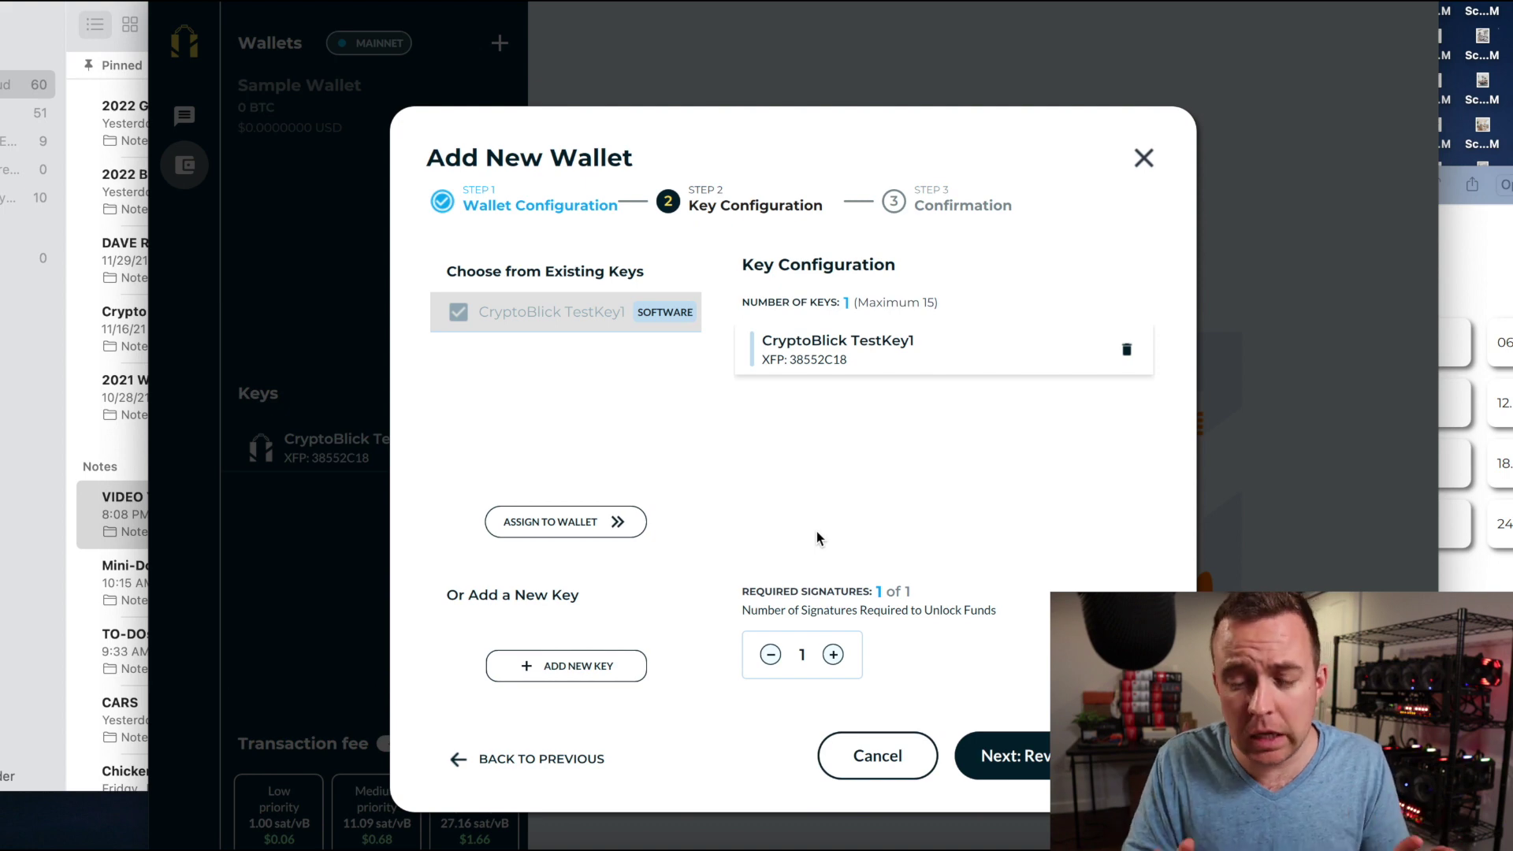
click(1042, 760)
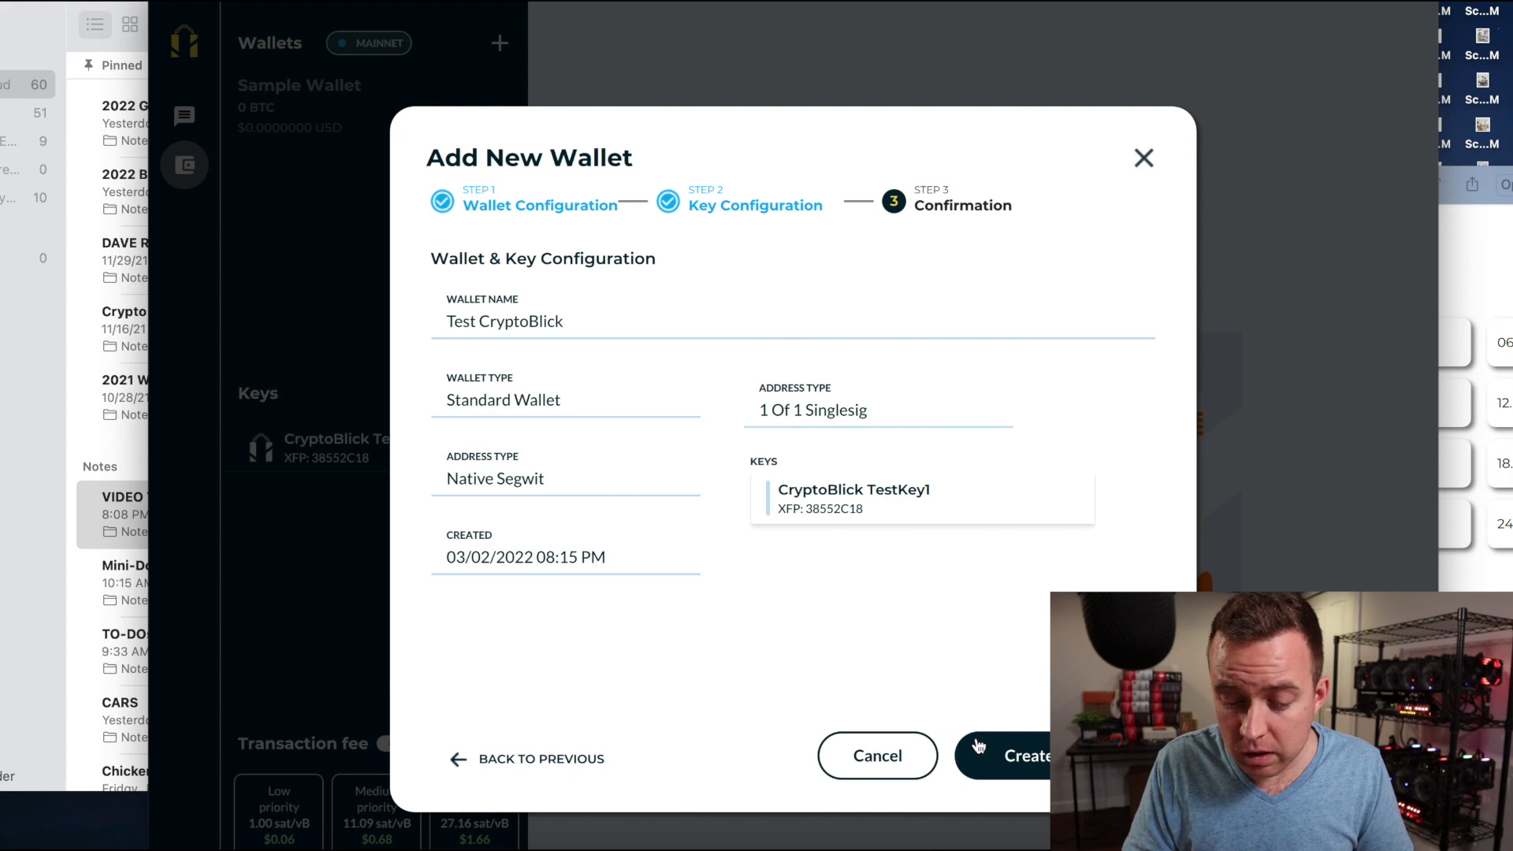
Create the wallet, save its BSMS file under the default name, and close Wallet Info.
click(1011, 757)
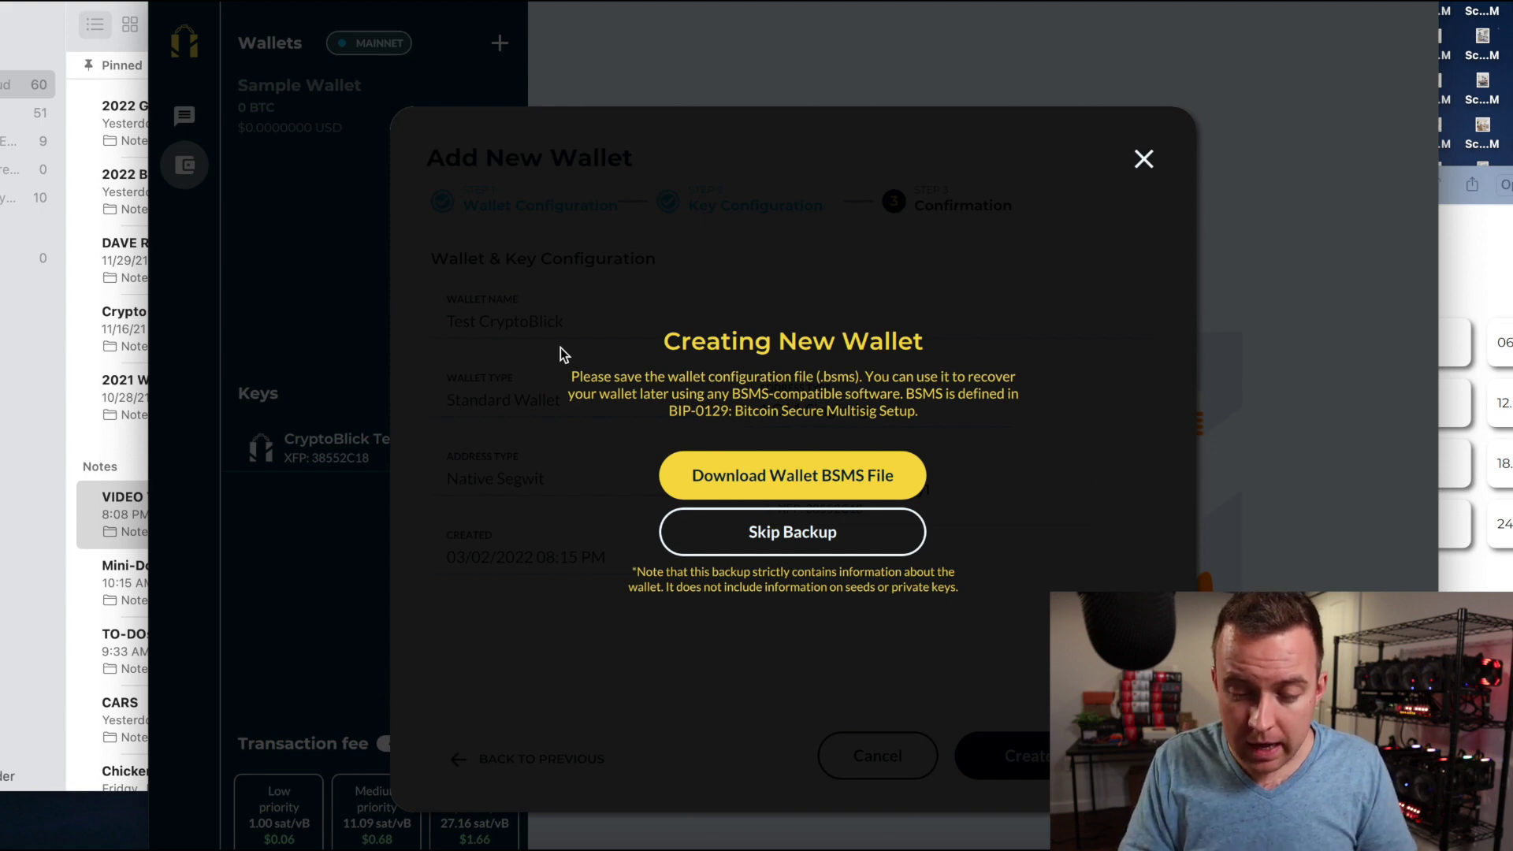
click(725, 476)
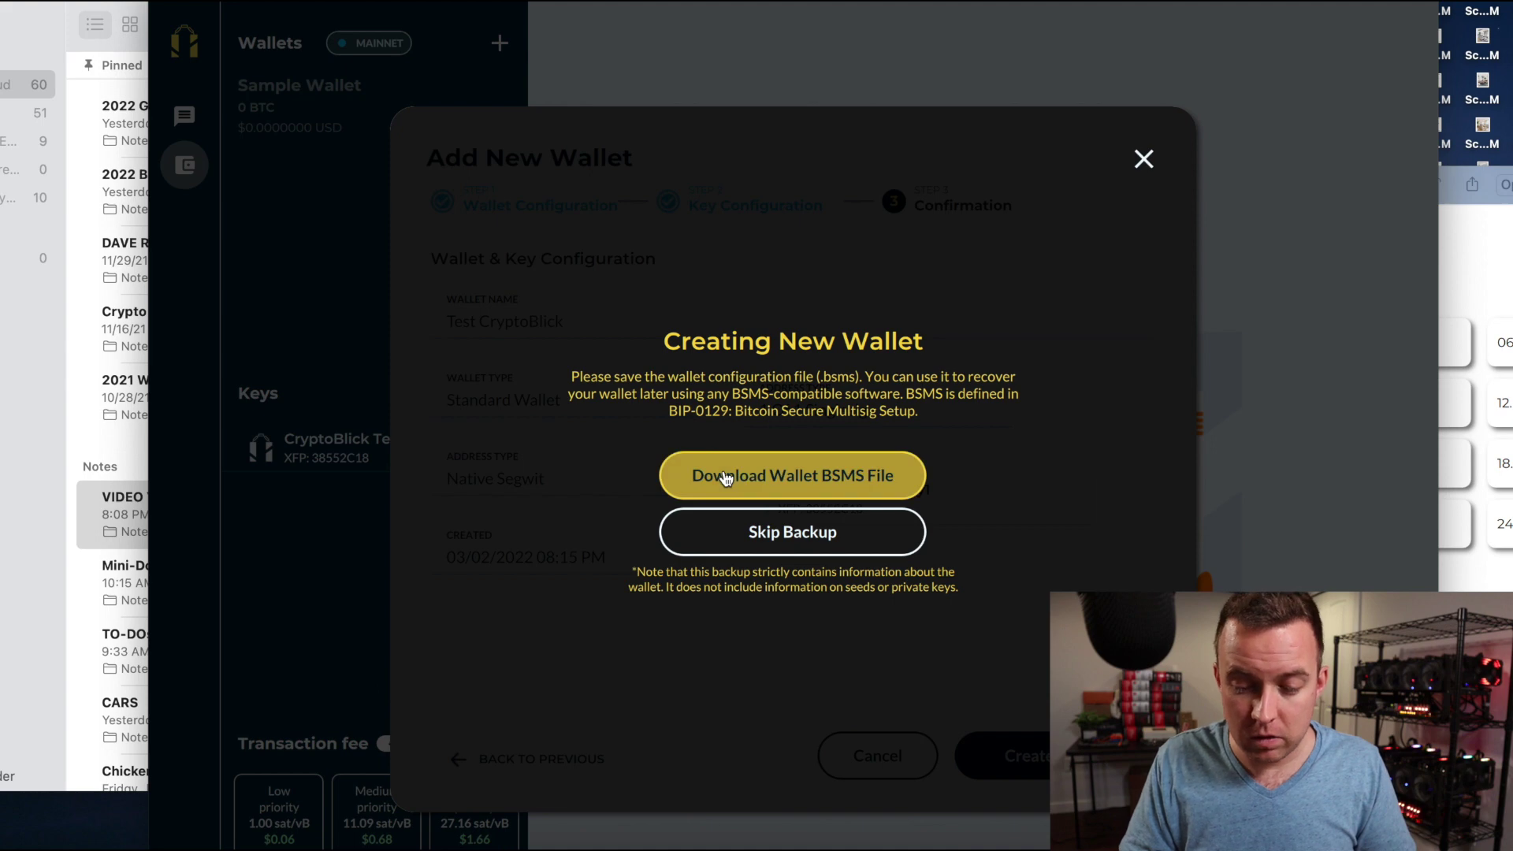
key(Return)
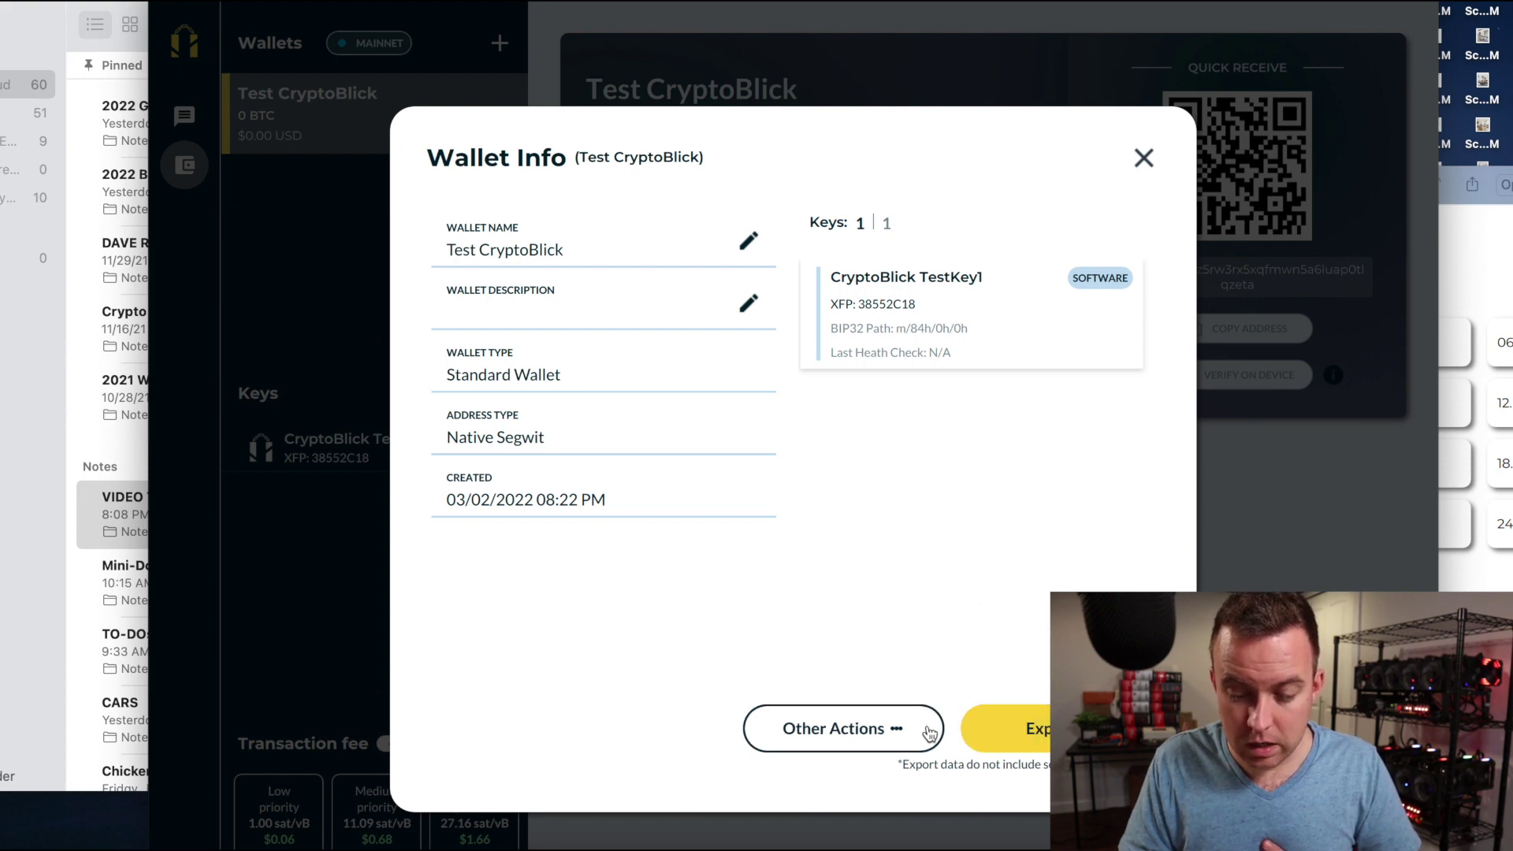
key(Escape)
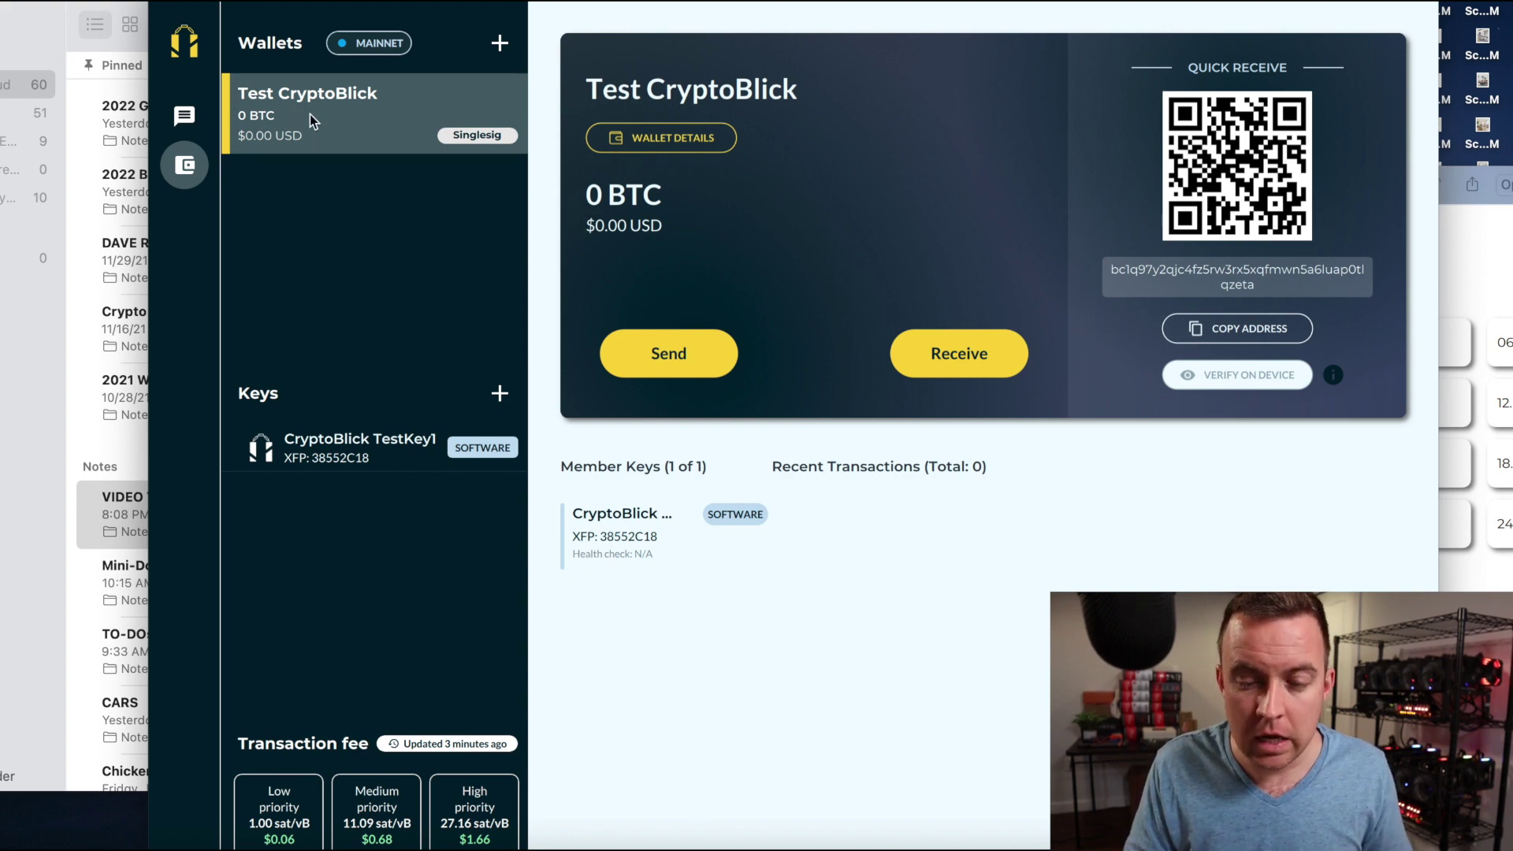
Open and close Wallet Details and the Add New Wallet dialog, leaving the 0 BTC overview.
click(683, 139)
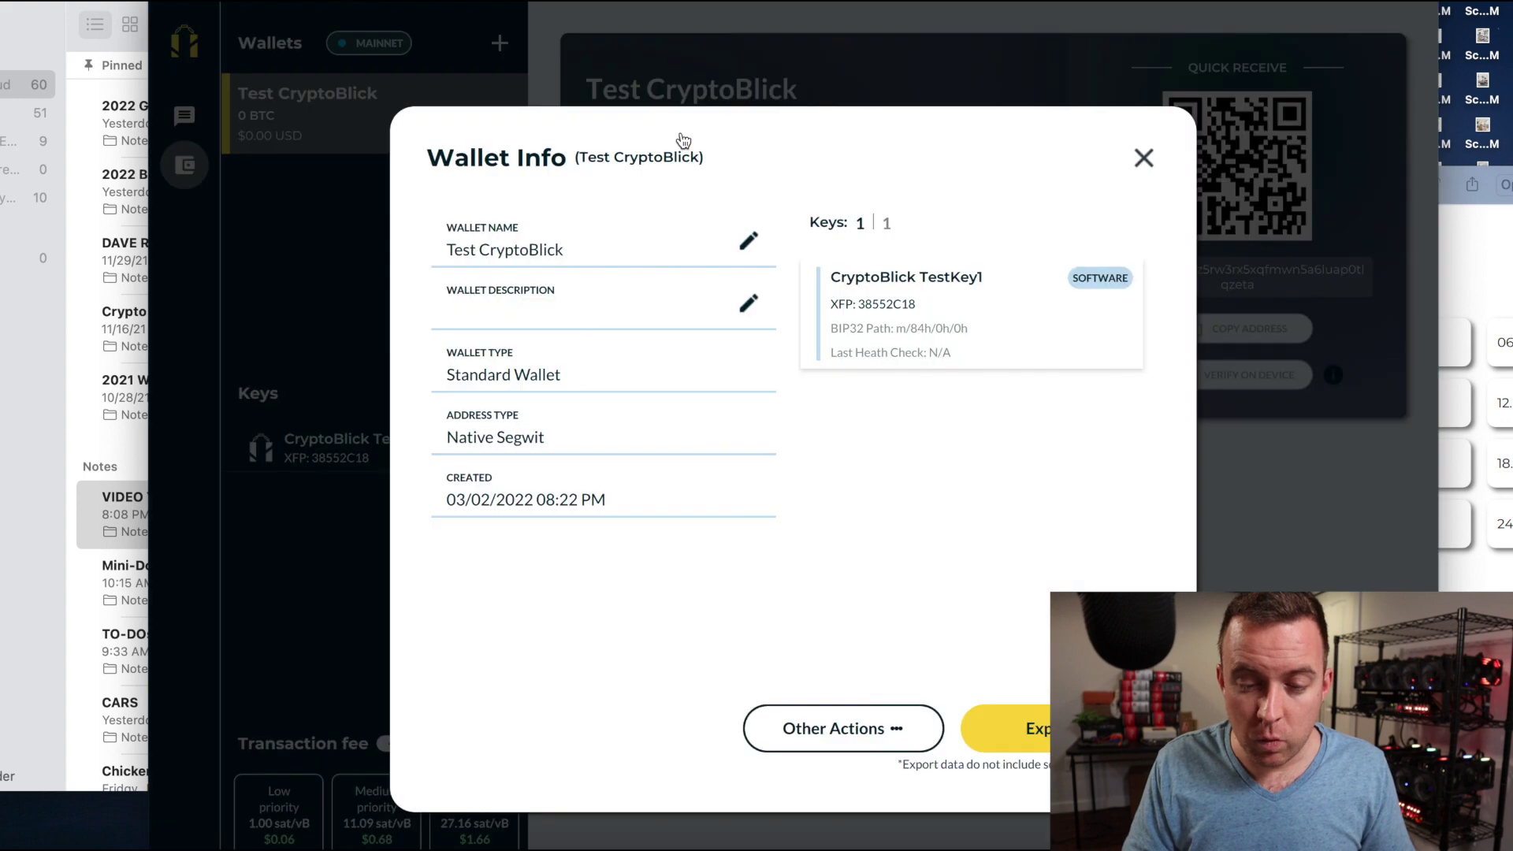
click(1142, 157)
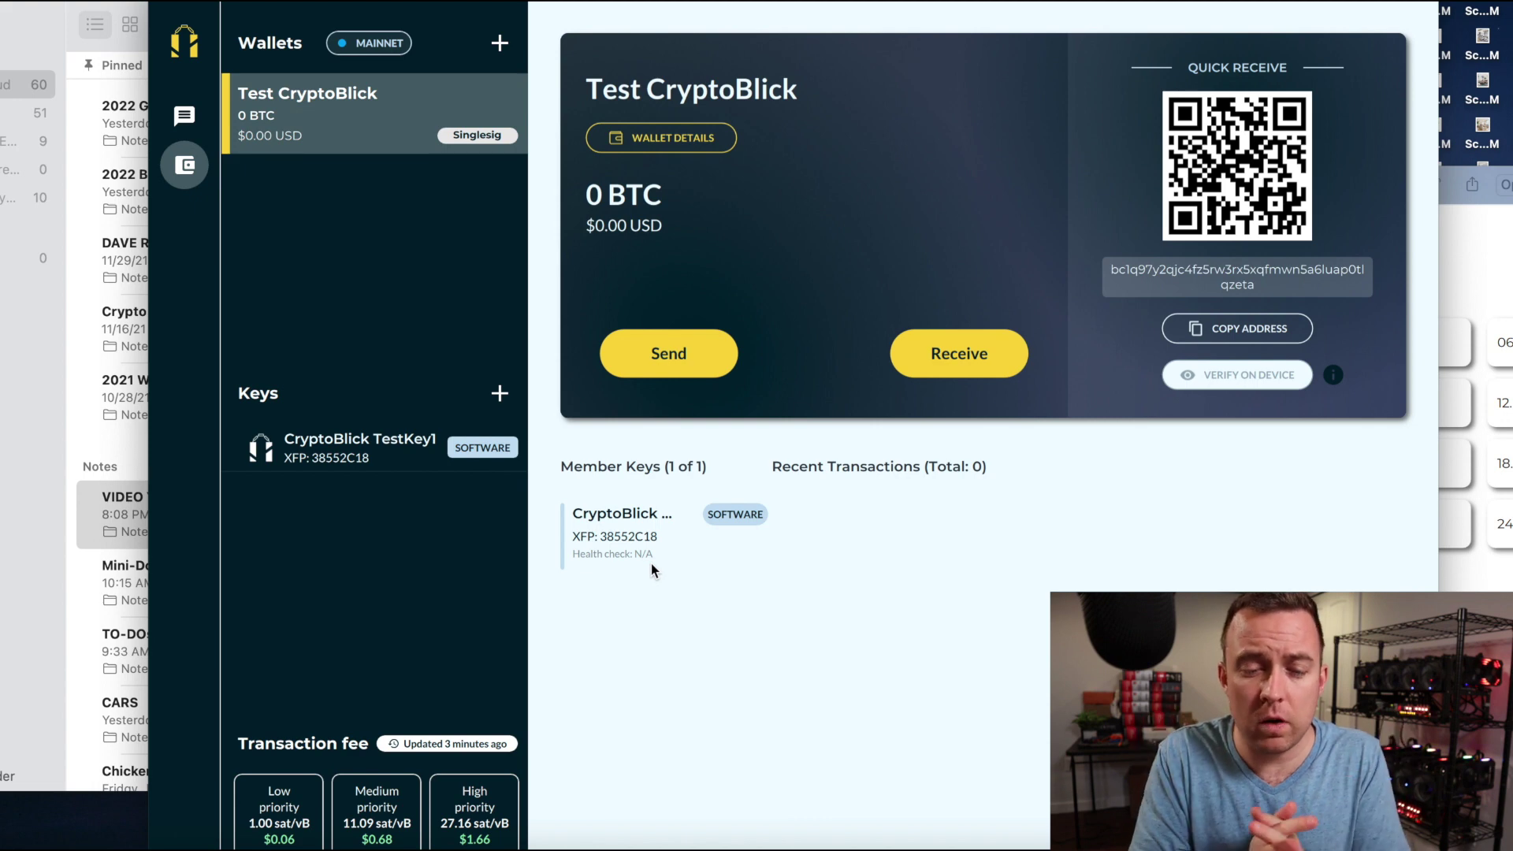
click(500, 44)
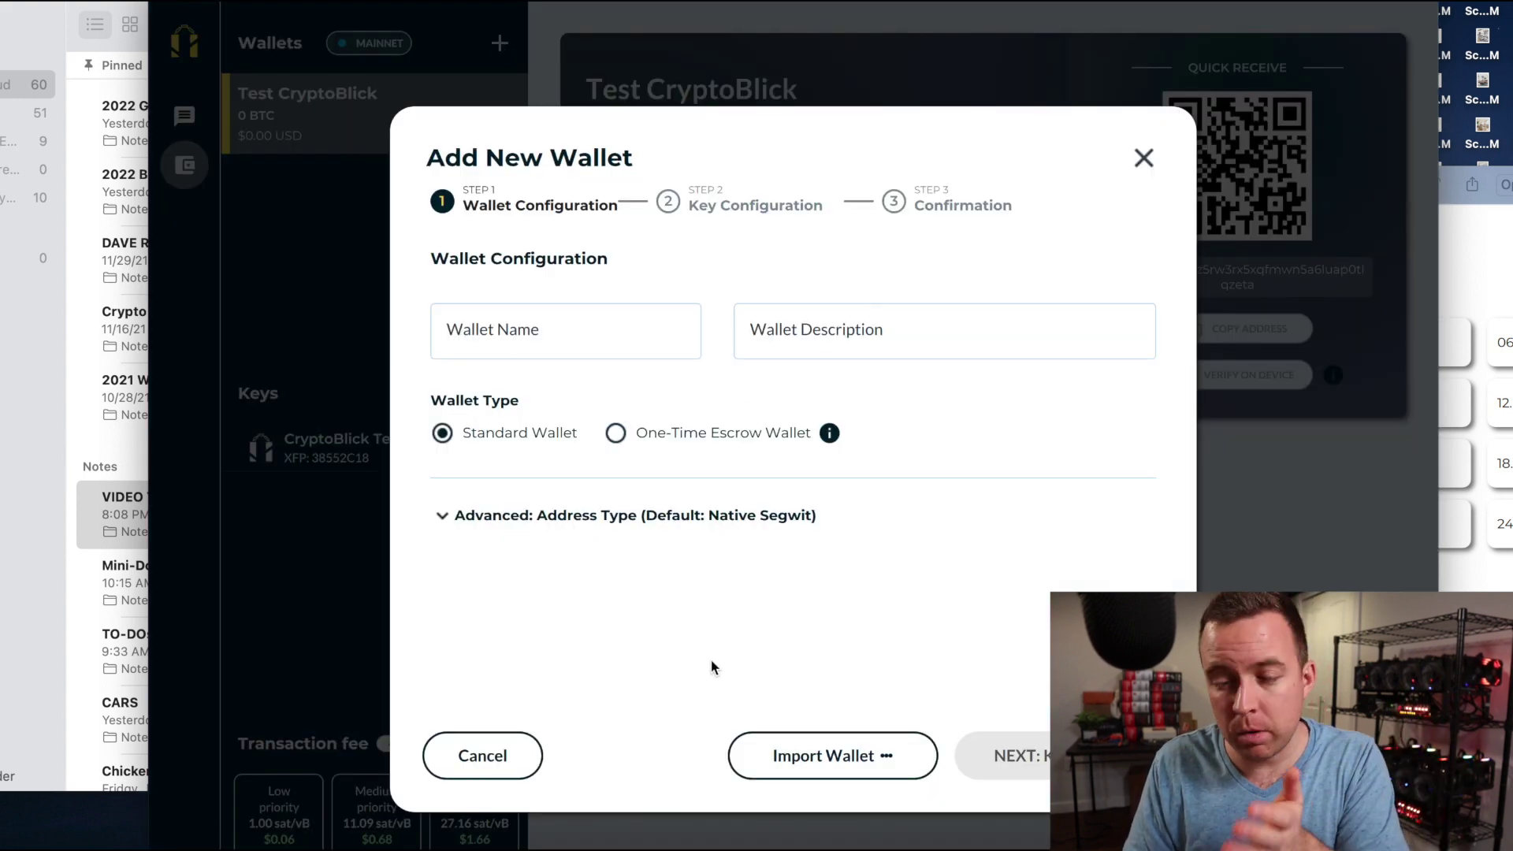
click(1143, 159)
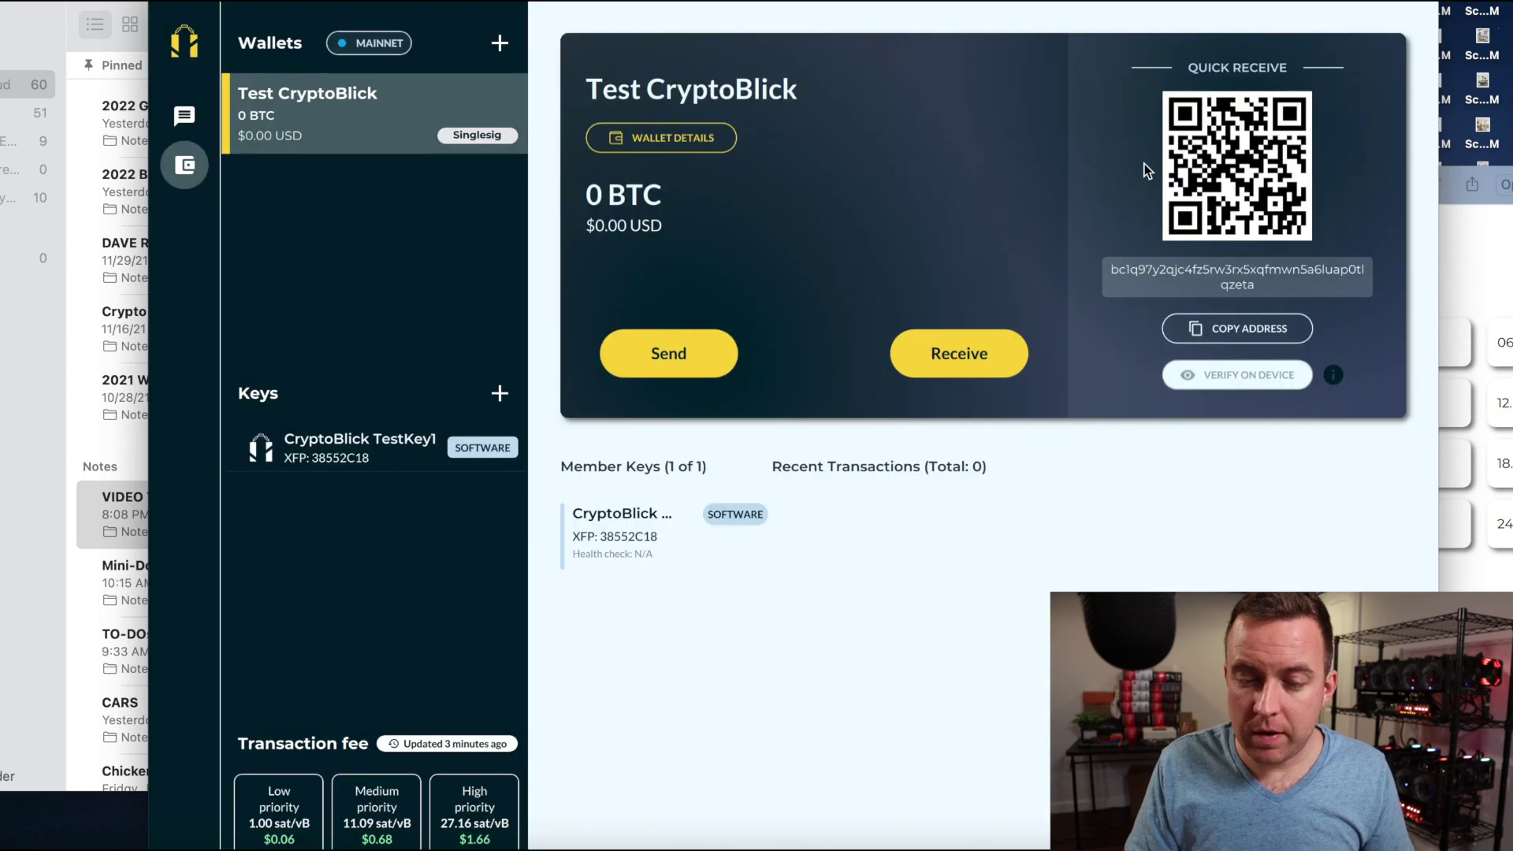